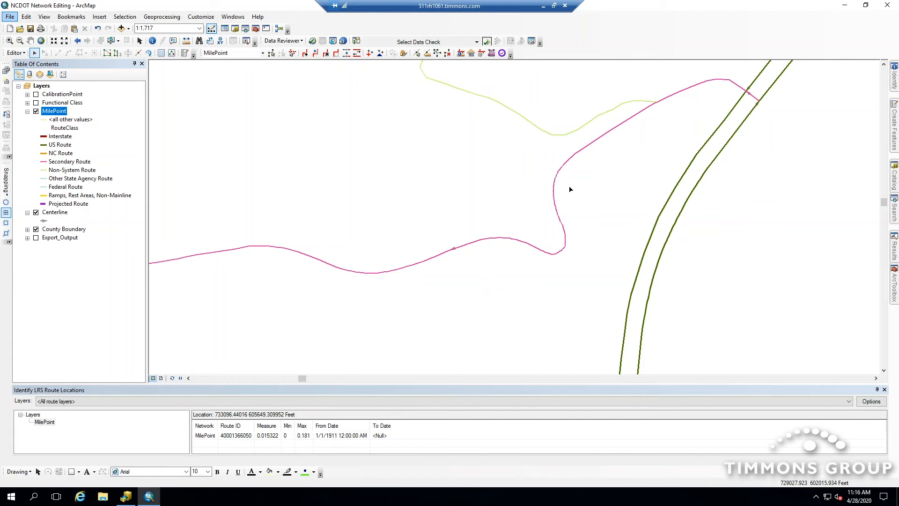
- Sketch a new centerline across the secondary route's loop, snapping its start and end onto the route edge
{"action": "left_click", "coordinate": [895, 126]}
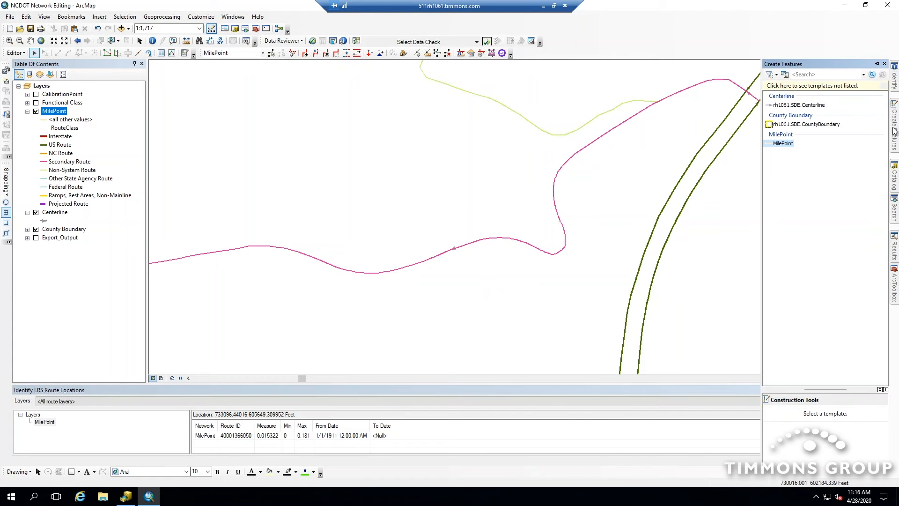
{"action": "left_click", "coordinate": [809, 106]}
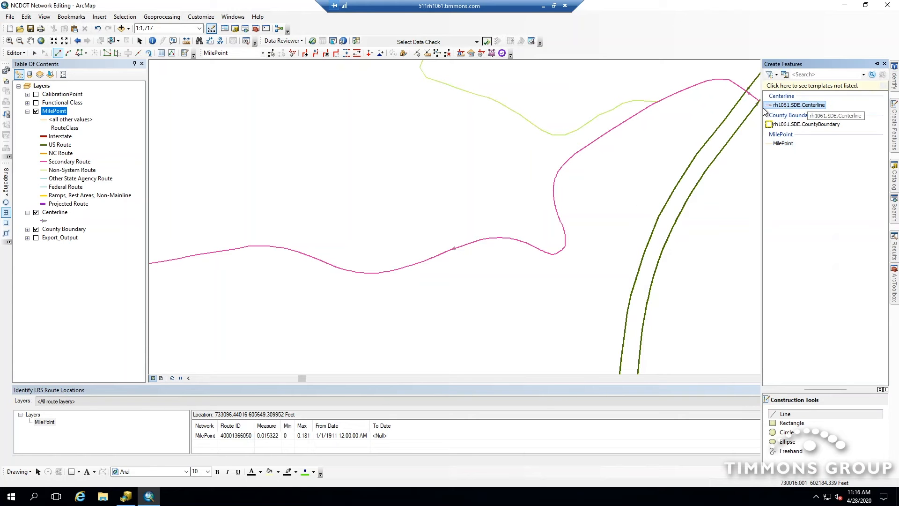
{"action": "left_click", "coordinate": [7, 235]}
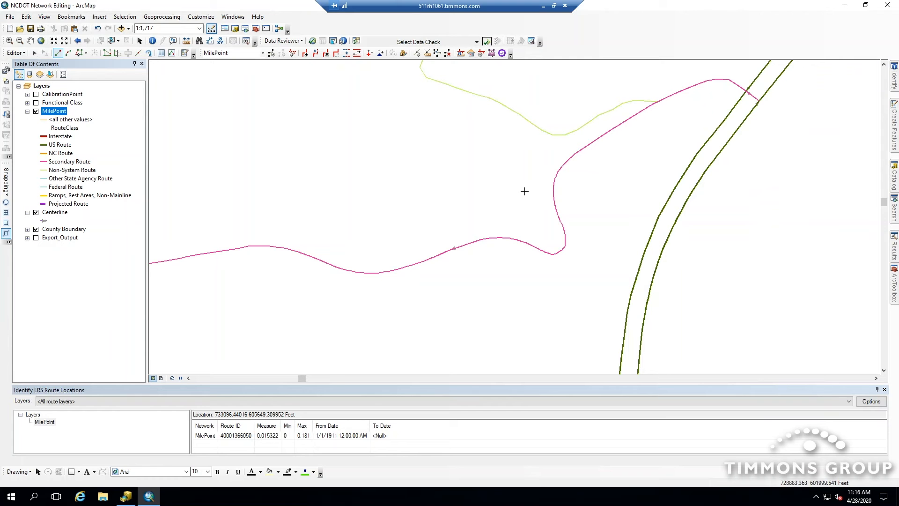
{"action": "left_click", "coordinate": [564, 164]}
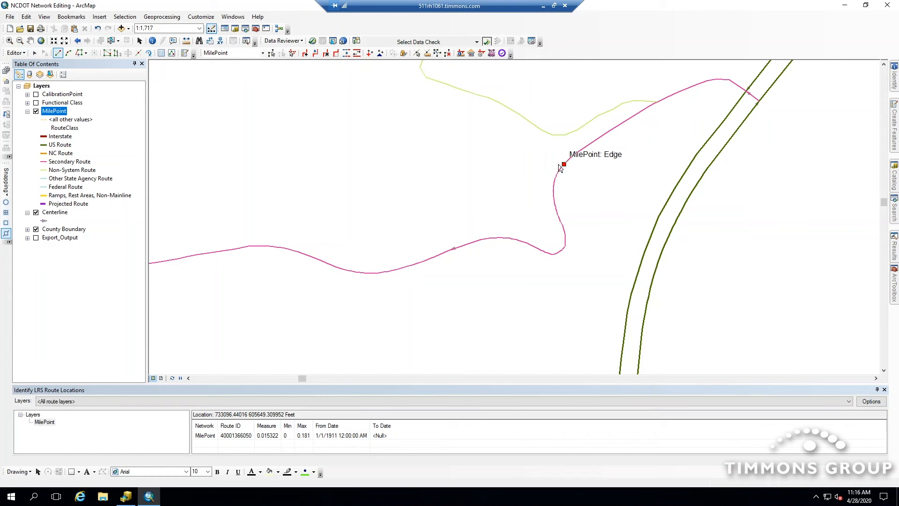
{"action": "left_click", "coordinate": [538, 186]}
{"action": "left_click", "coordinate": [517, 192]}
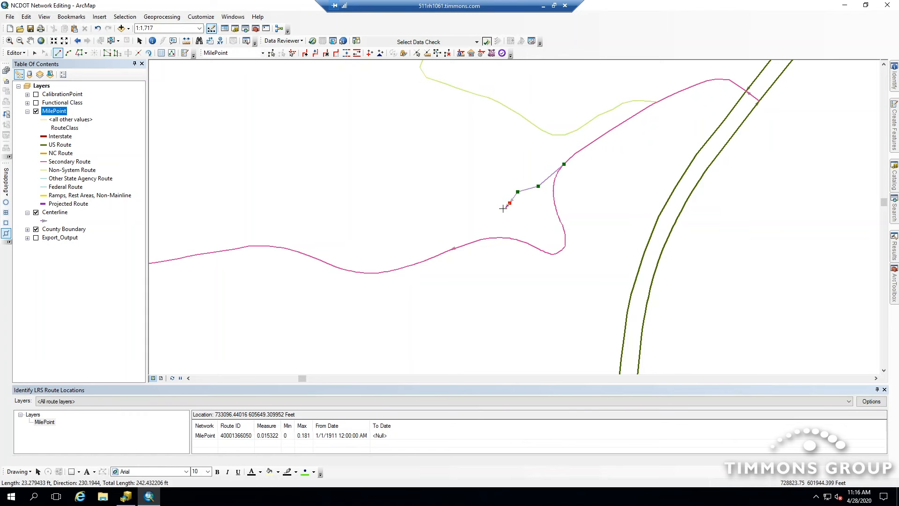
{"action": "left_click", "coordinate": [509, 203]}
{"action": "left_click", "coordinate": [495, 212]}
{"action": "left_click", "coordinate": [491, 219]}
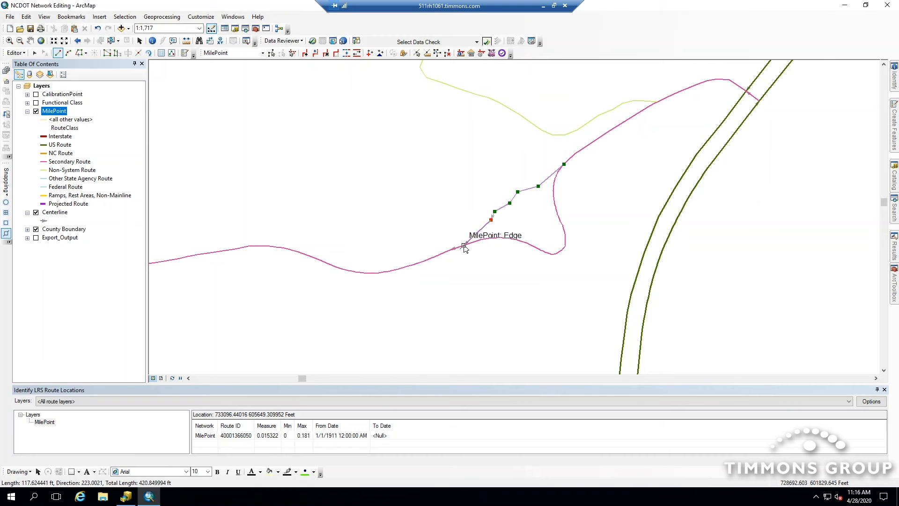
{"action": "left_click", "coordinate": [464, 245]}
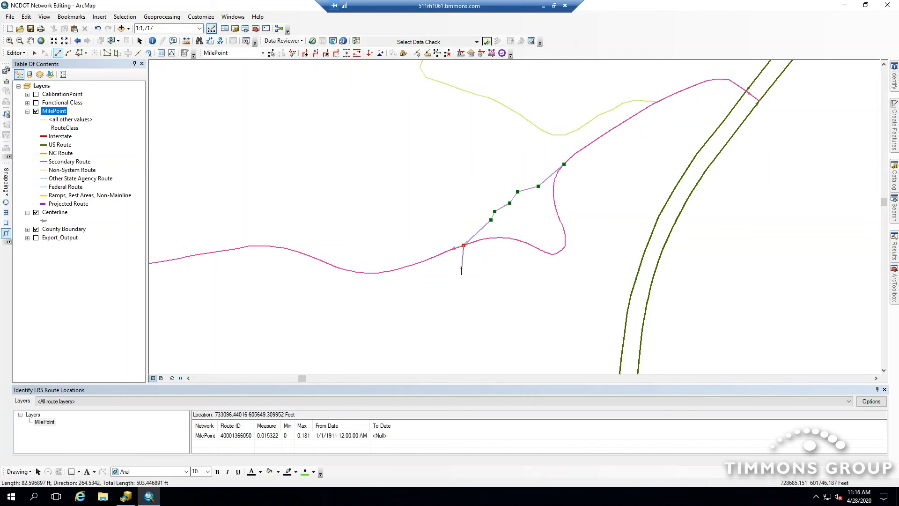
{"action": "key", "text": "F2"}
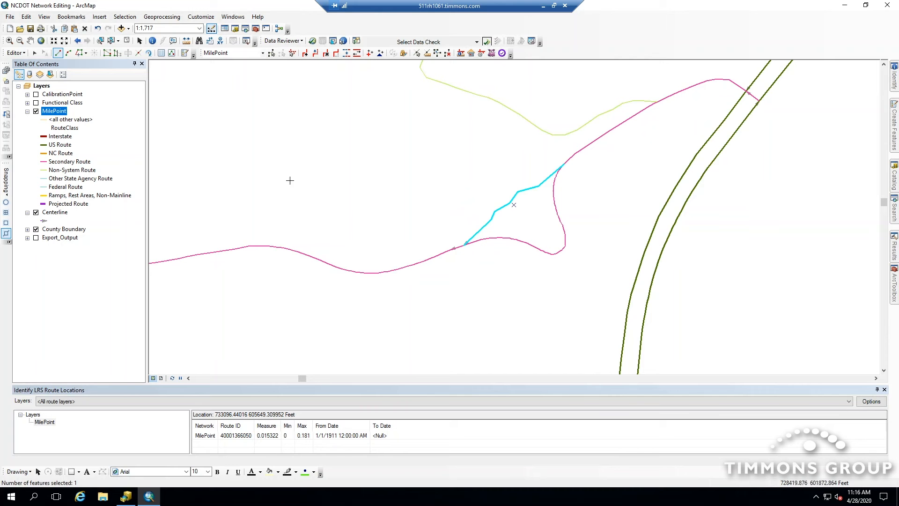
- Clear the selection and identify LRS route locations at points along the routes
{"action": "left_click", "coordinate": [126, 41]}
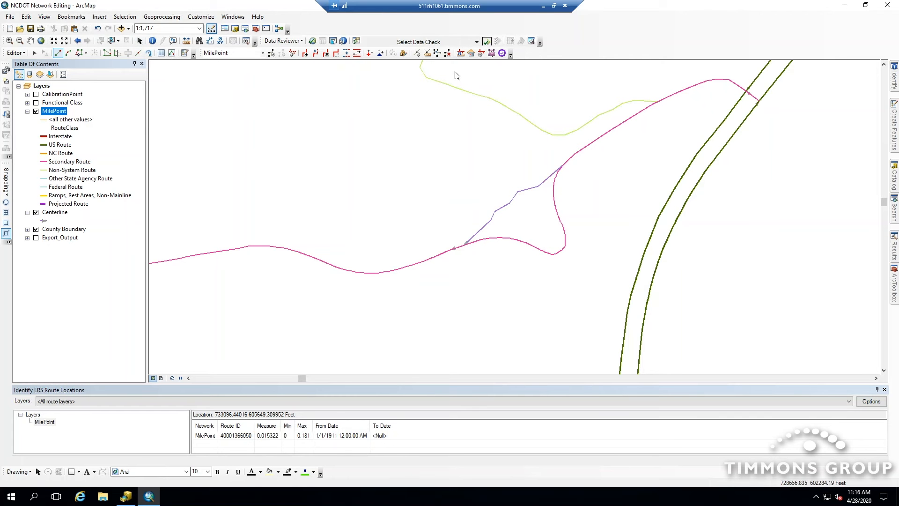
{"action": "left_click", "coordinate": [461, 54]}
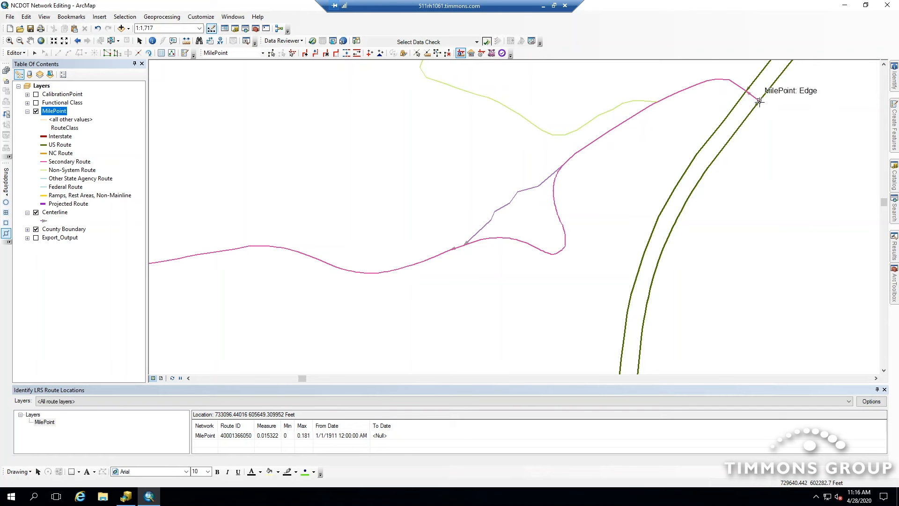
{"action": "left_click", "coordinate": [735, 85]}
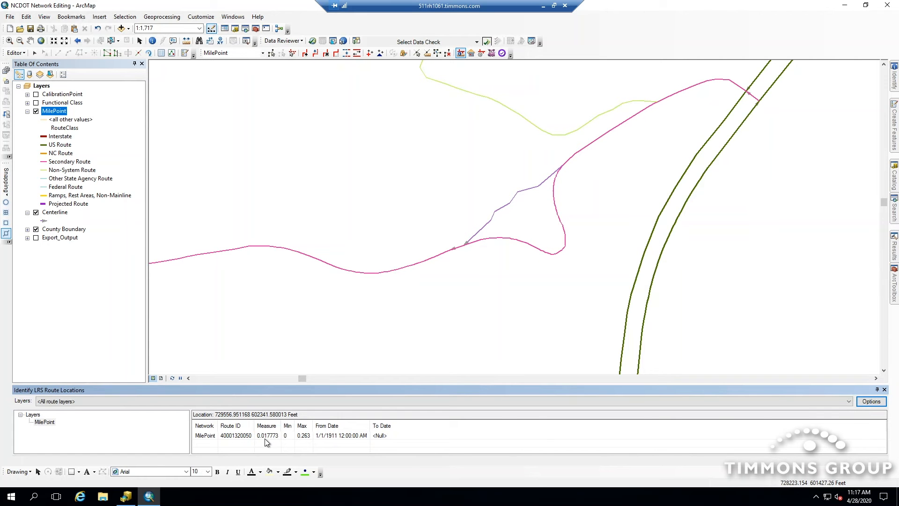
{"action": "left_click", "coordinate": [276, 248]}
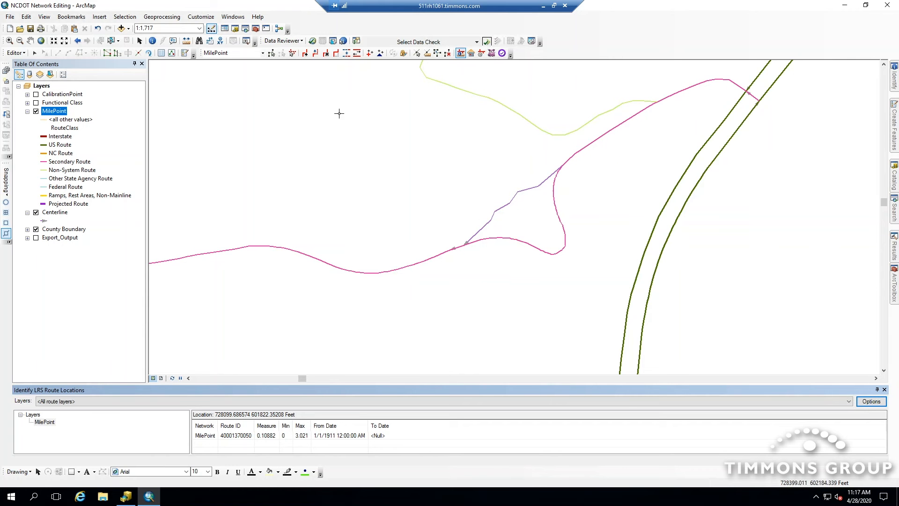
{"action": "left_click", "coordinate": [271, 53]}
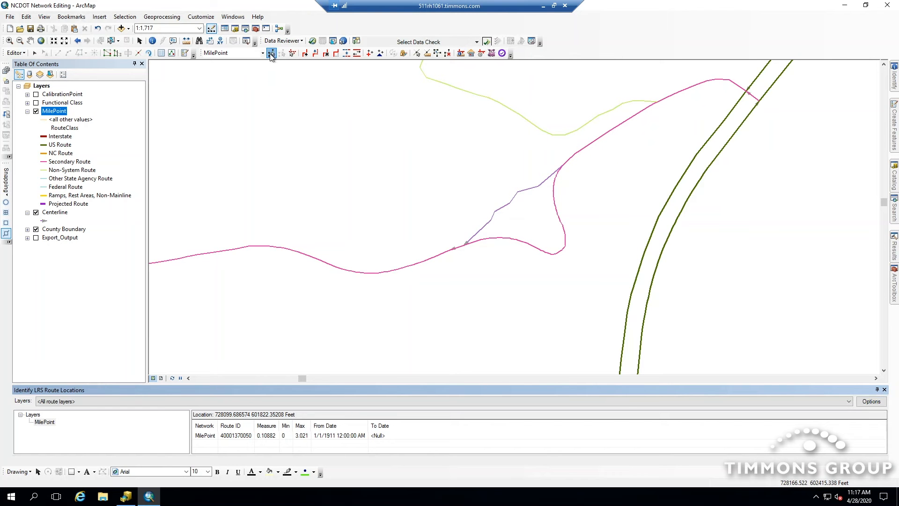
{"action": "left_click", "coordinate": [505, 208]}
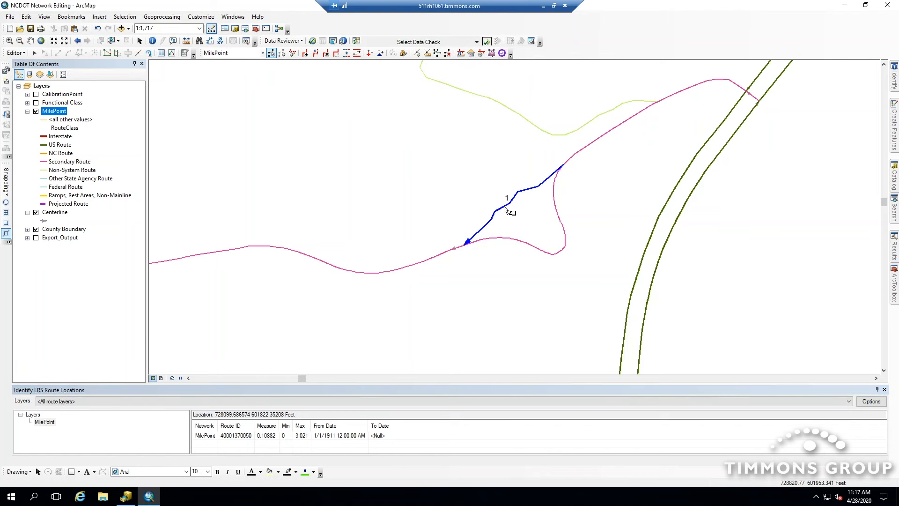
{"action": "left_click", "coordinate": [336, 54]}
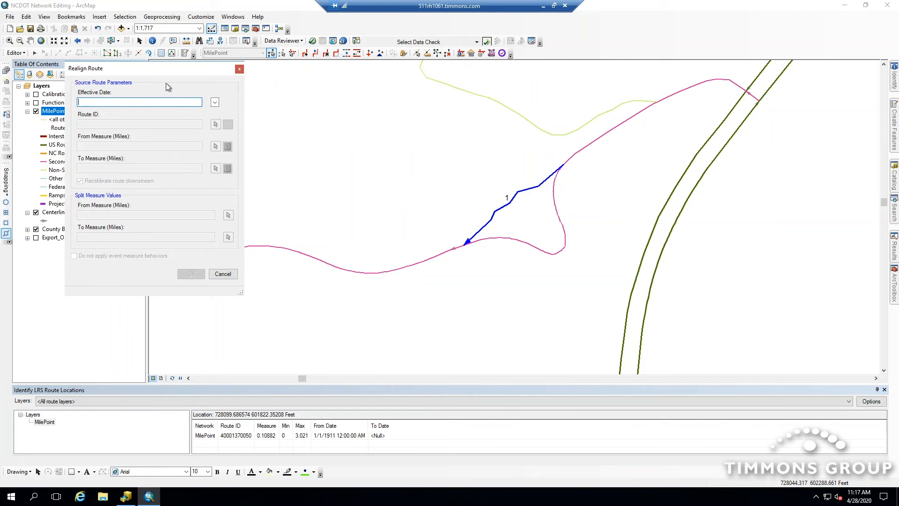
{"action": "left_click", "coordinate": [214, 102]}
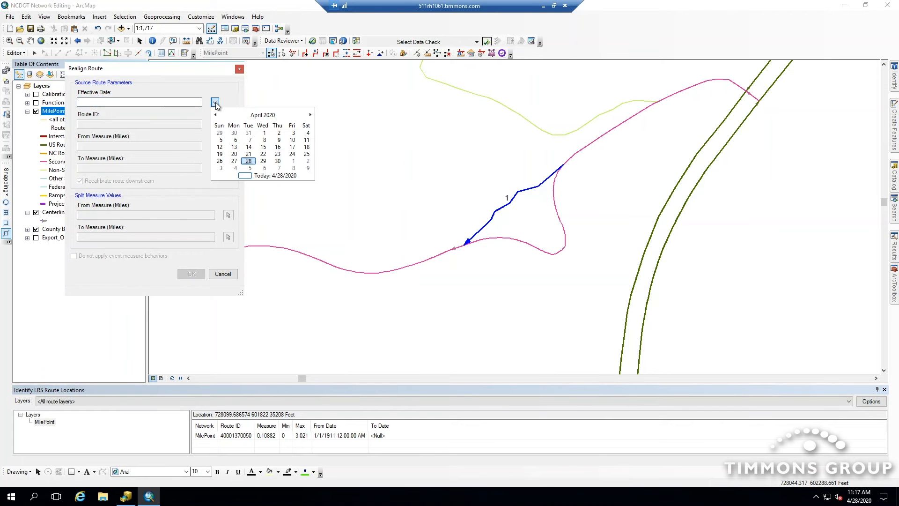
{"action": "left_click", "coordinate": [279, 140]}
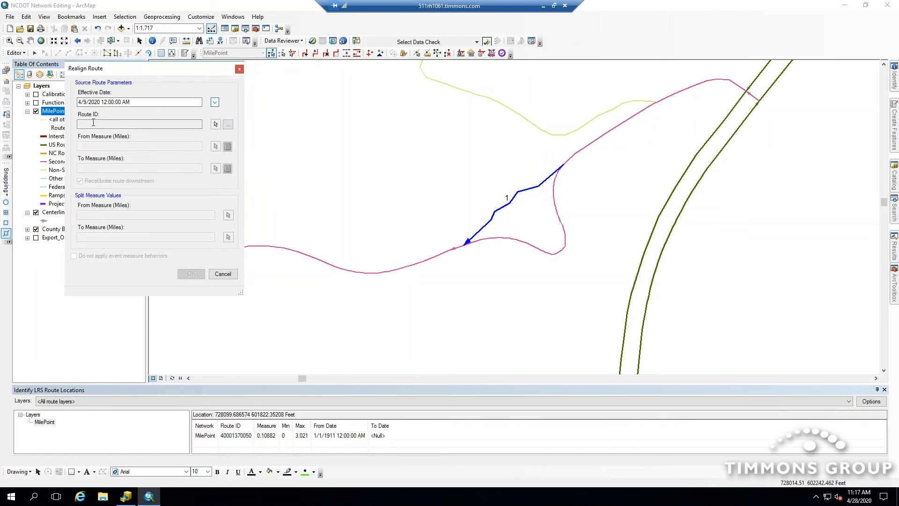
{"action": "left_click", "coordinate": [215, 125]}
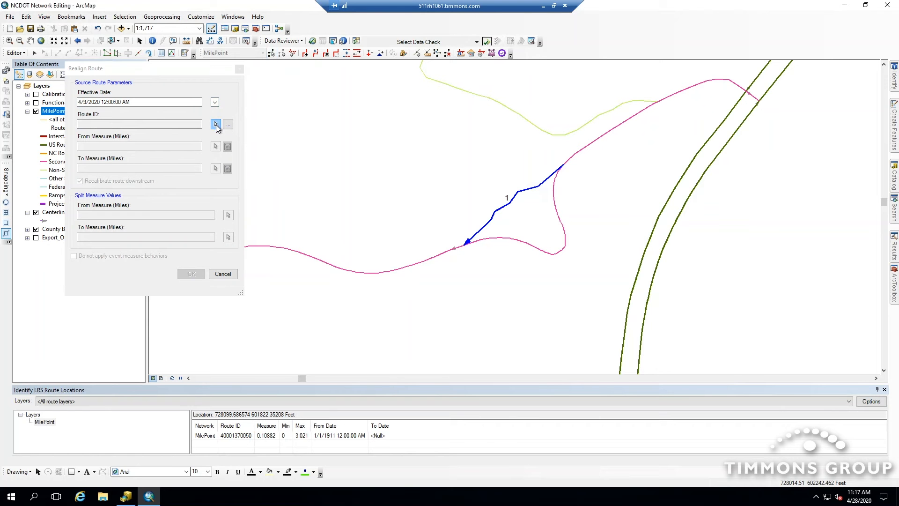
{"action": "left_click", "coordinate": [523, 244]}
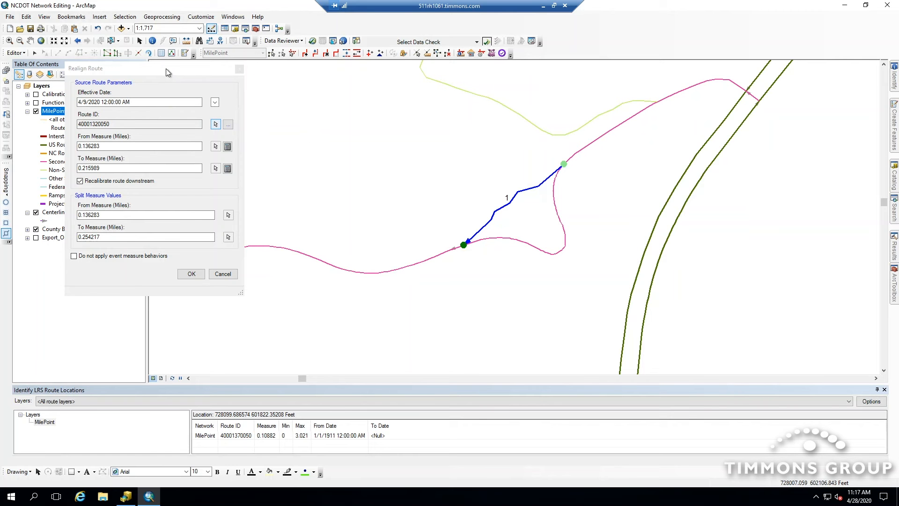
- Identify the route measure at the new centerline's lower end, then apply the realignment
{"action": "left_click_drag", "start_coordinate": [166, 69], "coordinate": [265, 76]}
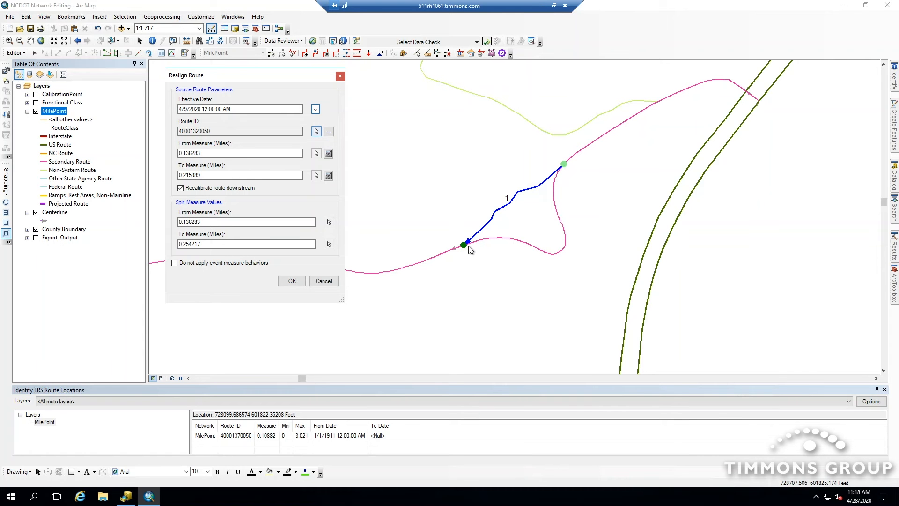
{"action": "left_click", "coordinate": [197, 244]}
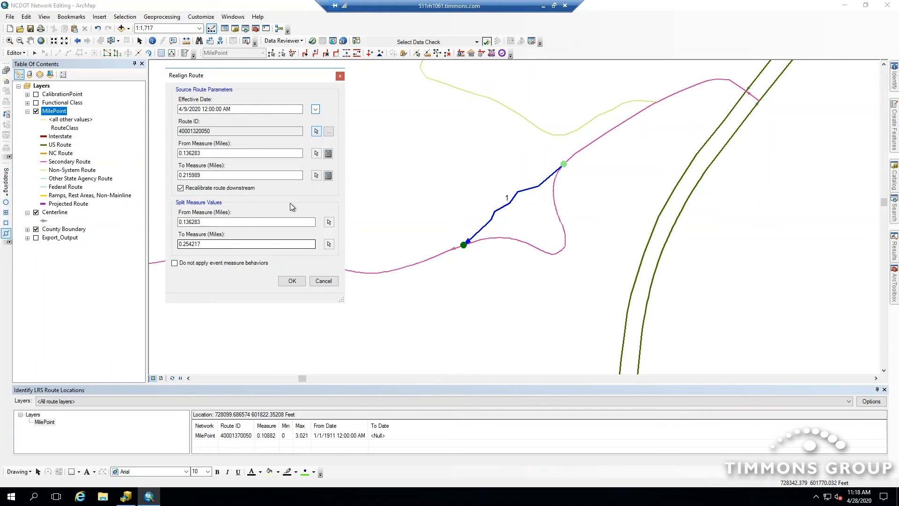
{"action": "left_click", "coordinate": [461, 54]}
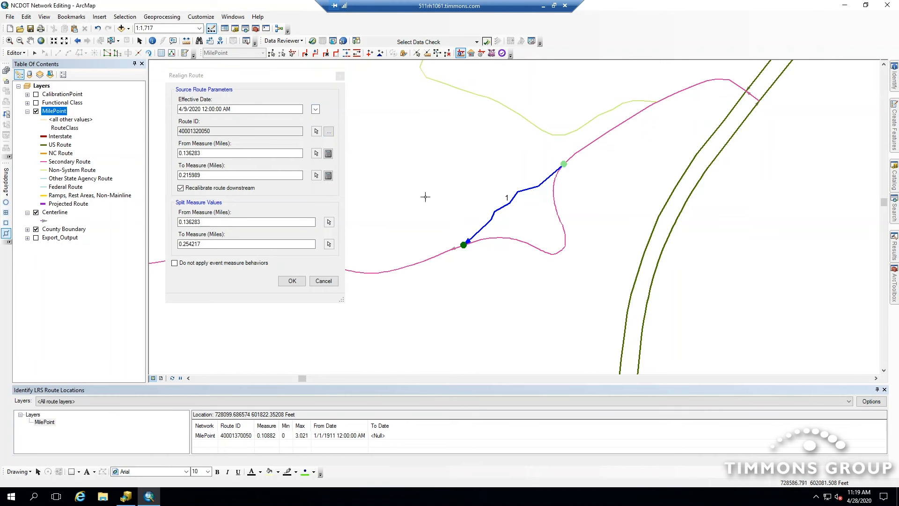
{"action": "left_click", "coordinate": [464, 244]}
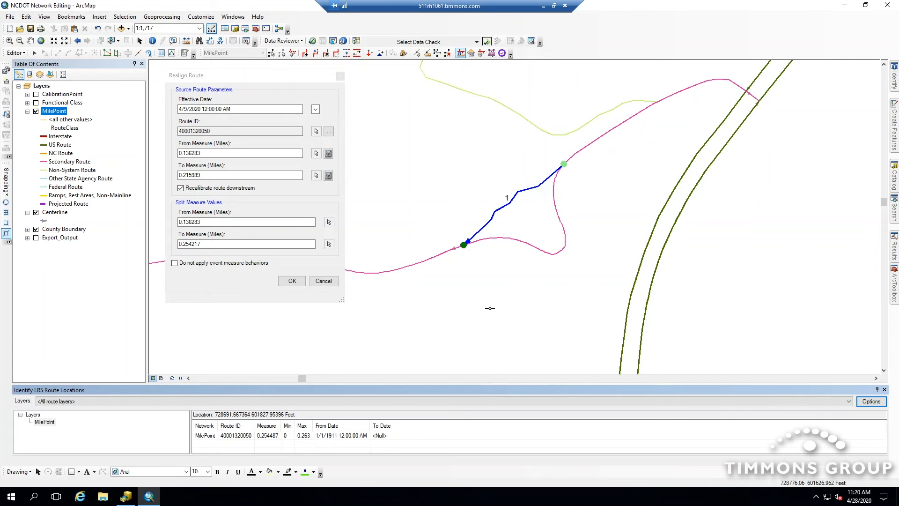
{"action": "left_click", "coordinate": [289, 76]}
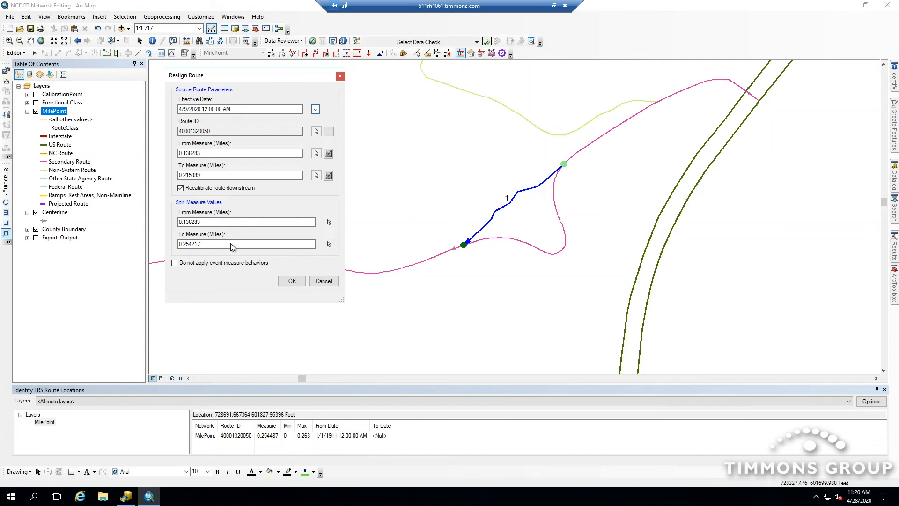
{"action": "left_click", "coordinate": [292, 282]}
{"action": "left_click", "coordinate": [291, 282]}
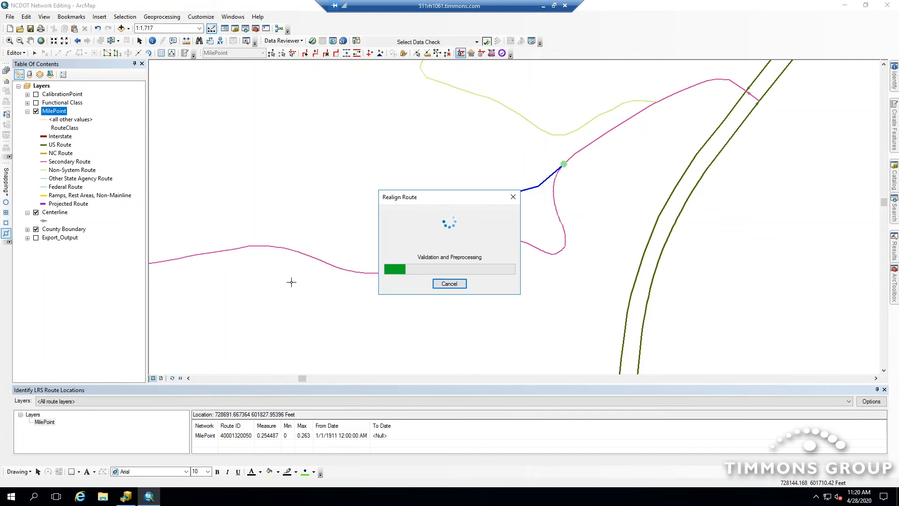
- Hide the Centerline layer and set the LRS date filter to the specific date 4/1/2020
{"action": "left_click", "coordinate": [36, 213]}
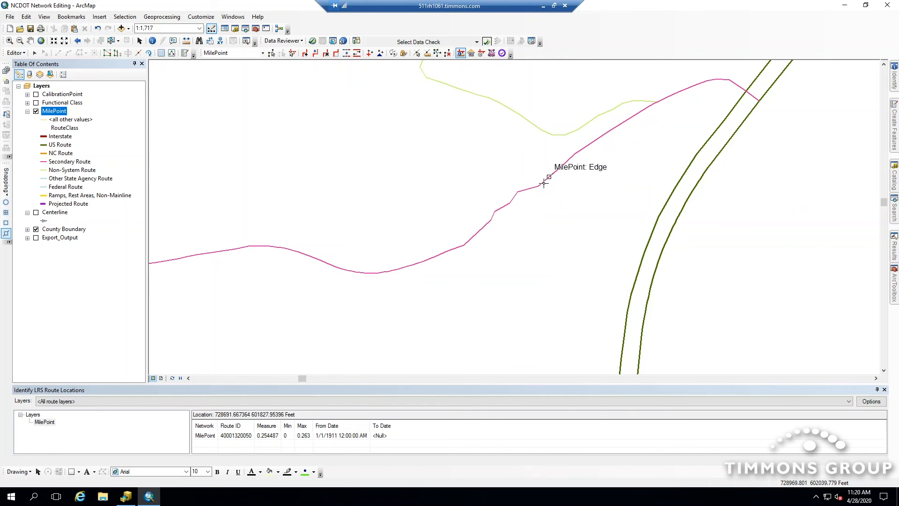
{"action": "left_click", "coordinate": [471, 53]}
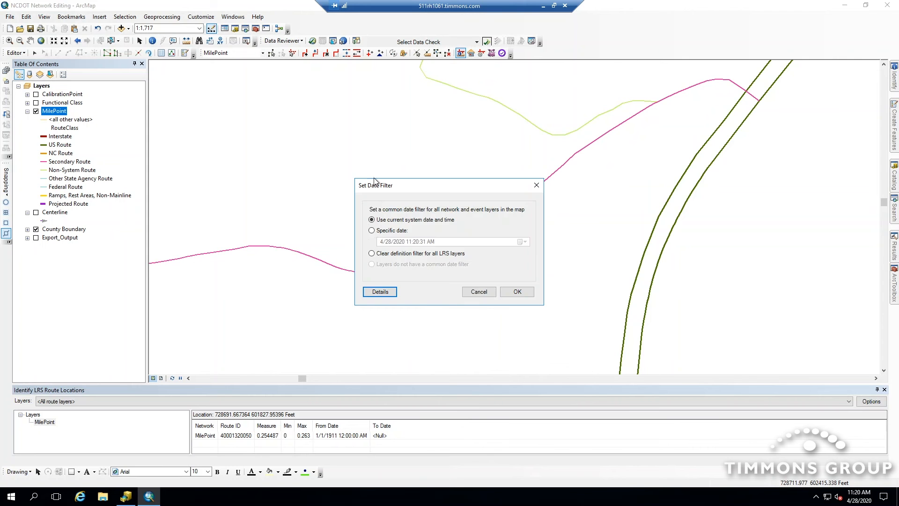
{"action": "left_click", "coordinate": [372, 230]}
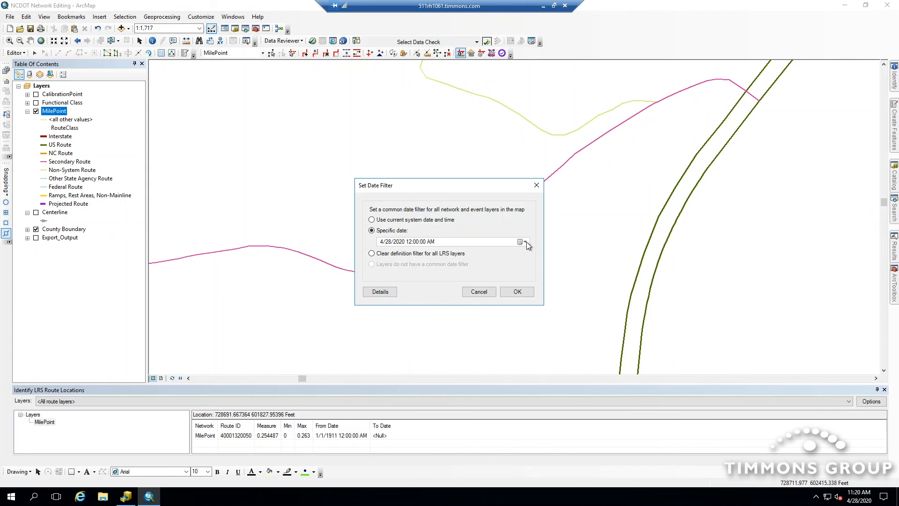
{"action": "left_click", "coordinate": [527, 241]}
{"action": "left_click", "coordinate": [429, 272]}
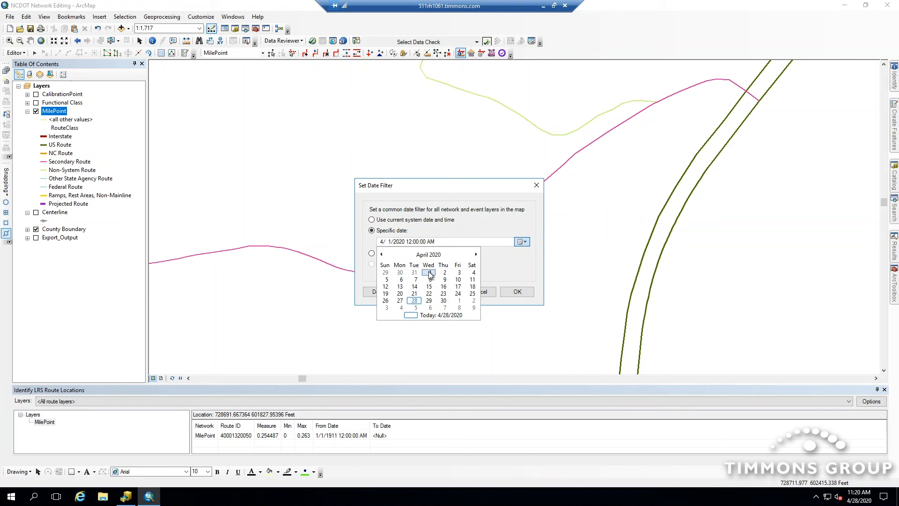
{"action": "left_click", "coordinate": [517, 292]}
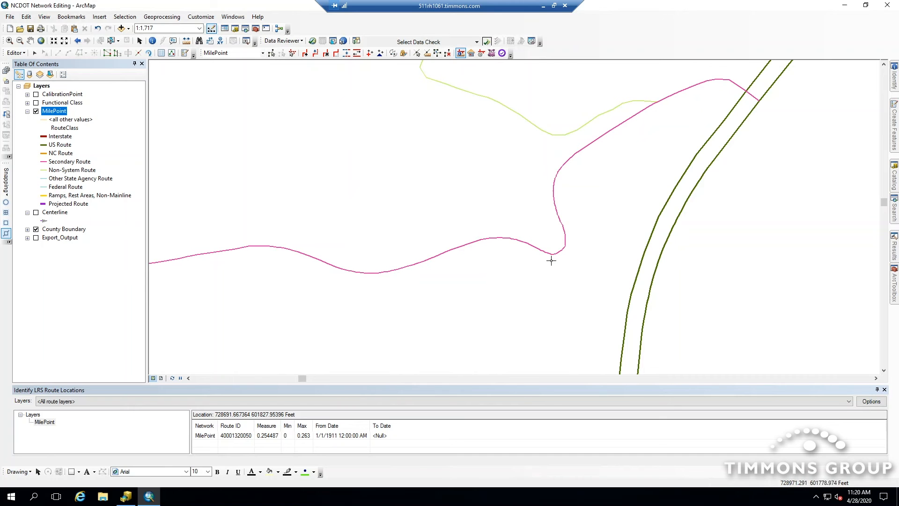
- Reset the LRS date filter to use the current system date and time
{"action": "left_click", "coordinate": [470, 55]}
{"action": "left_click", "coordinate": [372, 220]}
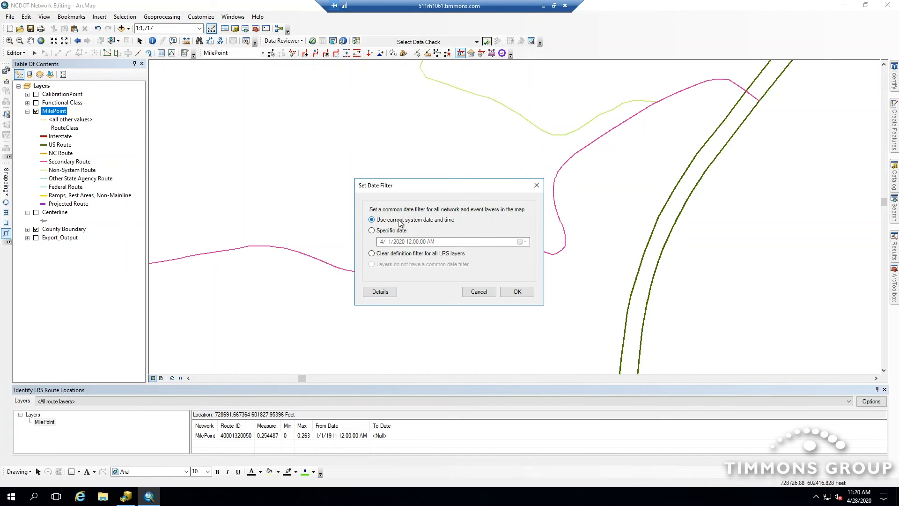
{"action": "left_click", "coordinate": [517, 292]}
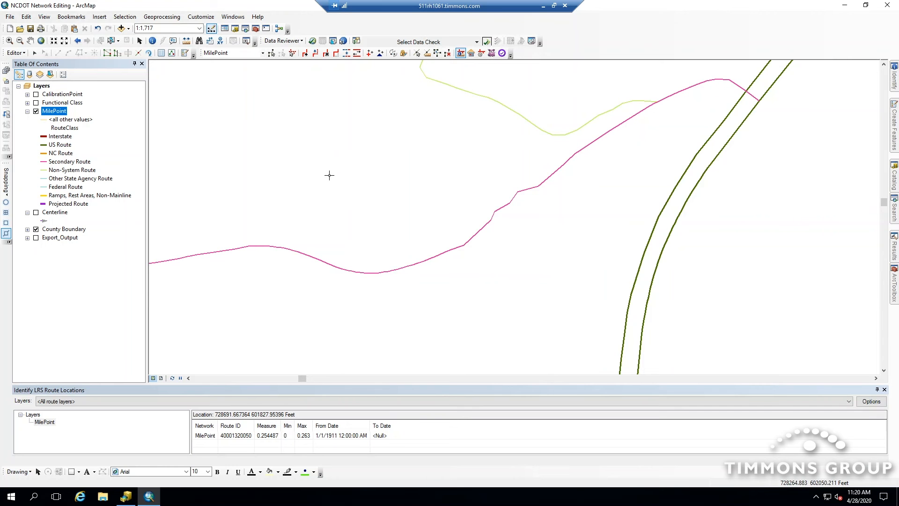
- Jump to the Realign Beginning bookmark and open the Create Features panel
{"action": "left_click", "coordinate": [73, 19]}
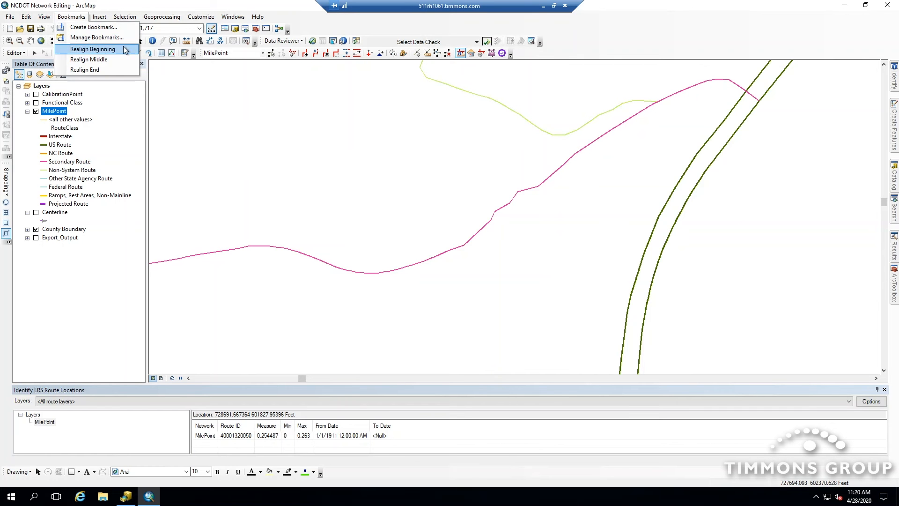
{"action": "left_click", "coordinate": [102, 54]}
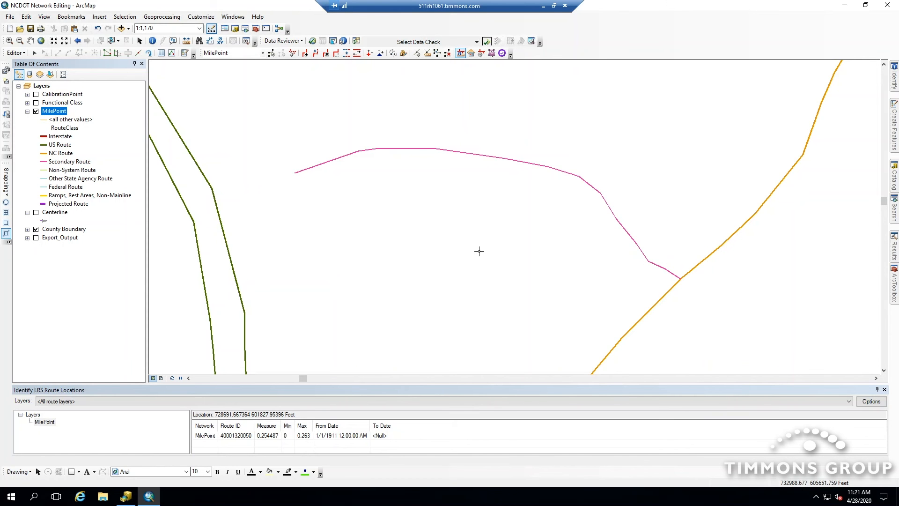
{"action": "left_click", "coordinate": [892, 129]}
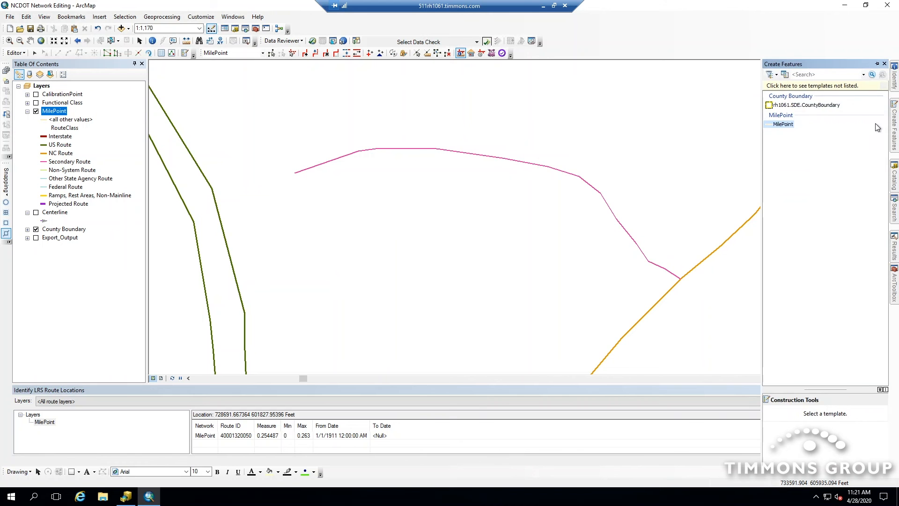
- Show the Centerline layer and draw a short new centerline from the orange route's edge to a vertex on the secondary route
{"action": "left_click", "coordinate": [36, 212]}
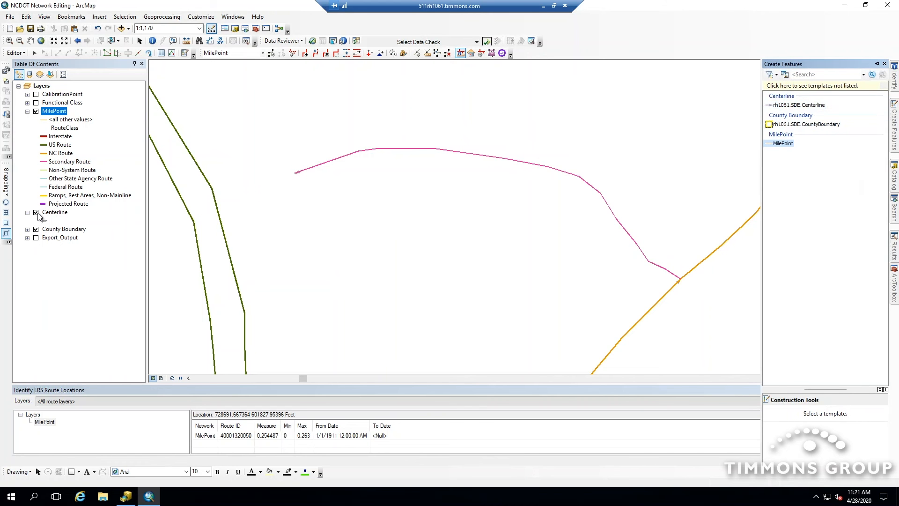
{"action": "left_click", "coordinate": [799, 105]}
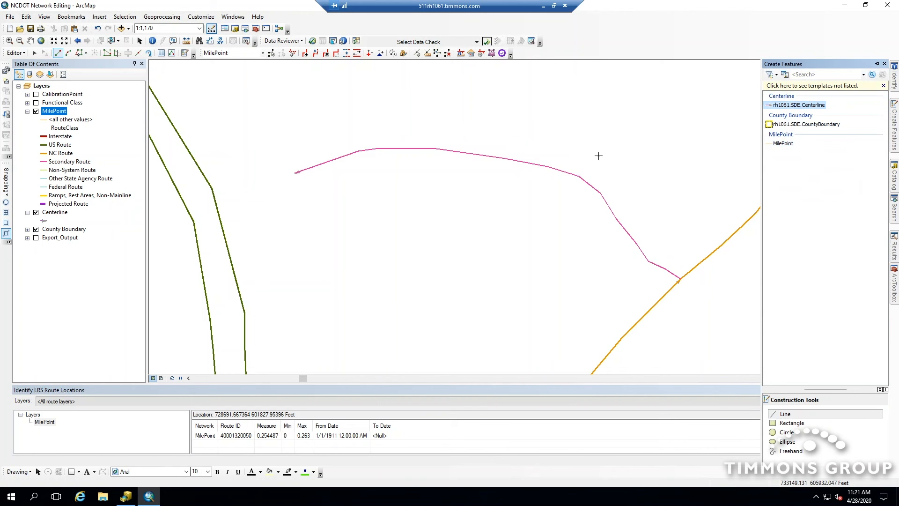
{"action": "left_click", "coordinate": [6, 233]}
{"action": "left_click", "coordinate": [668, 291]}
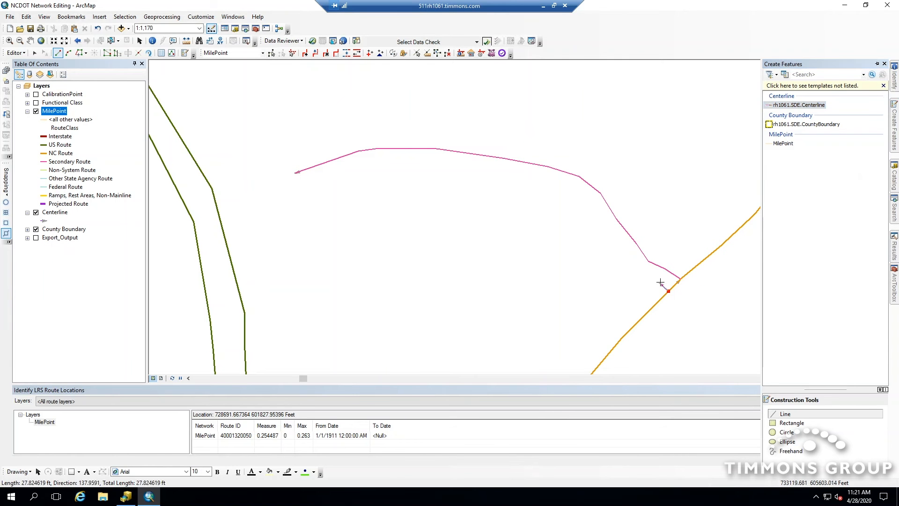
{"action": "left_click", "coordinate": [657, 280]}
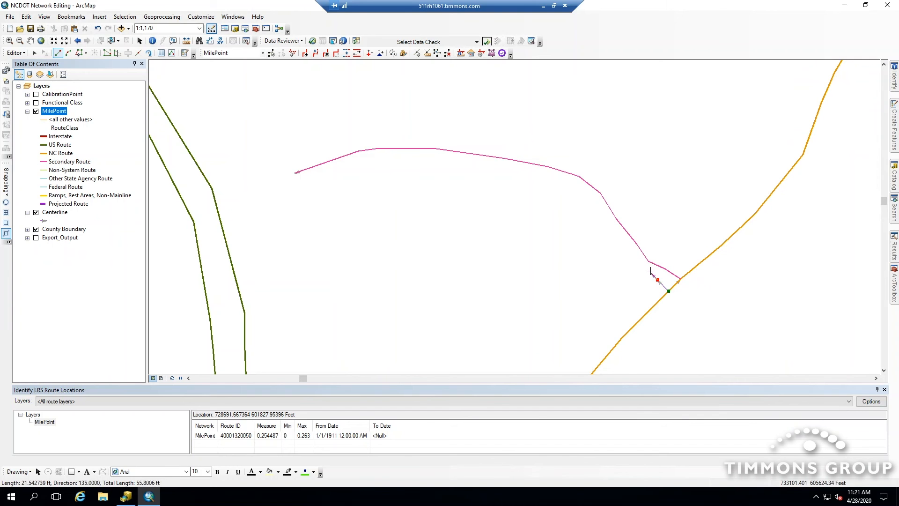
{"action": "key", "text": "F2"}
{"action": "left_click", "coordinate": [651, 270]}
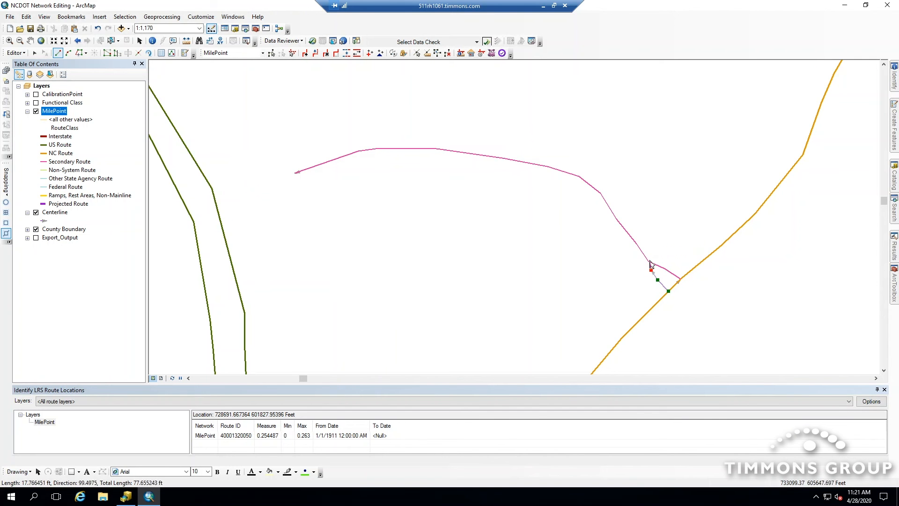
{"action": "left_click", "coordinate": [6, 224]}
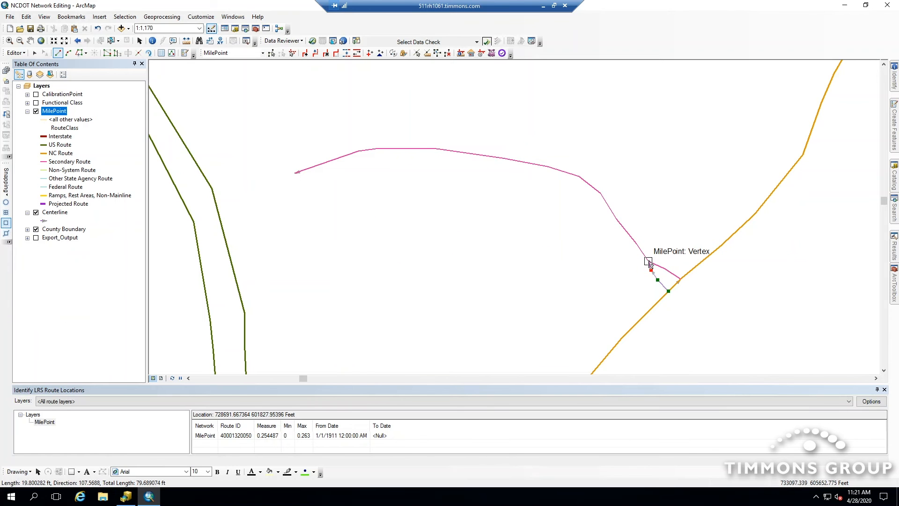
{"action": "left_click", "coordinate": [649, 263]}
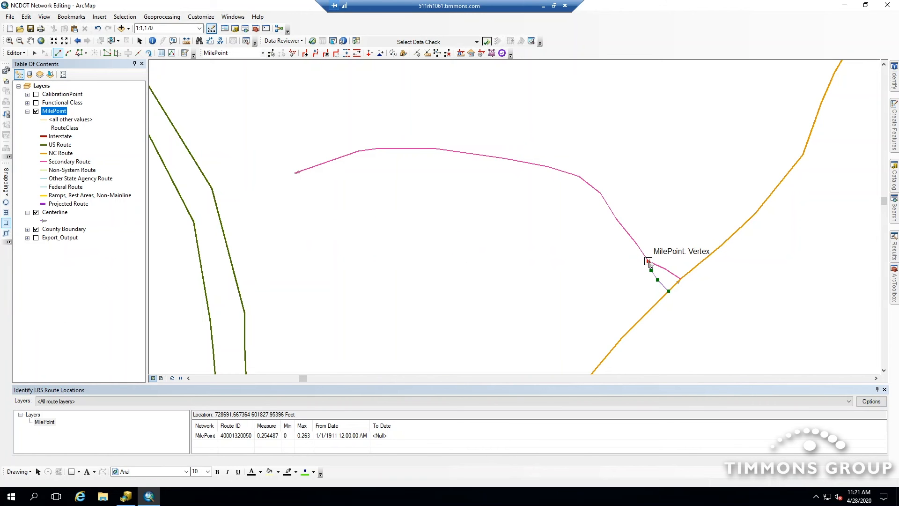
{"action": "key", "text": "F2"}
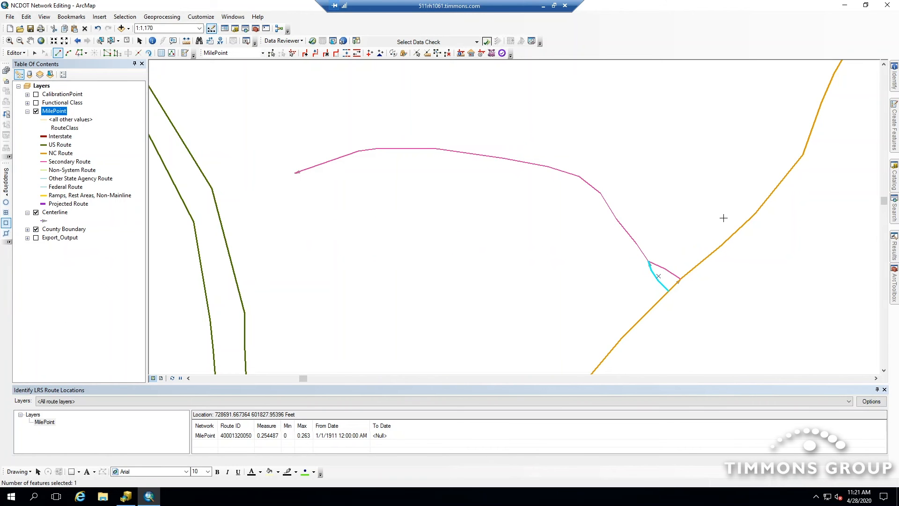
- Select the new centerline and start Realign Route with an effective date of 4/9/2020
{"action": "left_click", "coordinate": [127, 41]}
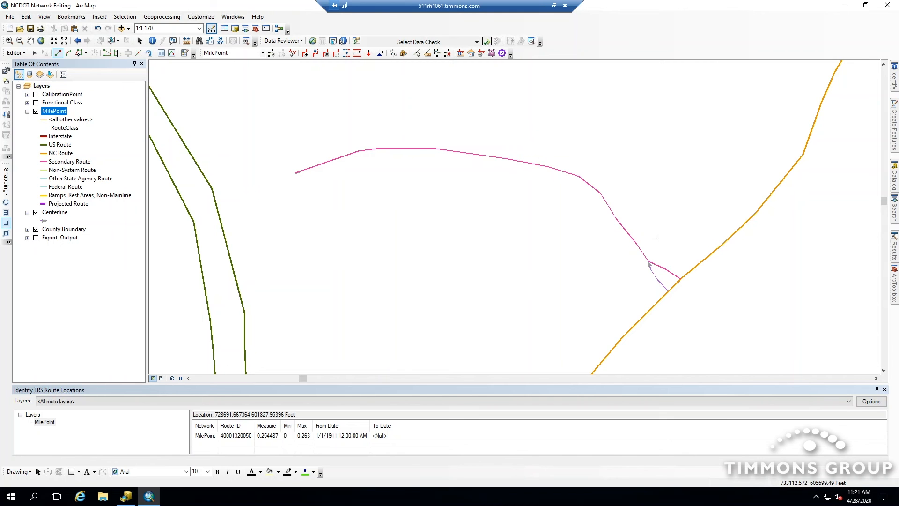
{"action": "left_click", "coordinate": [271, 55]}
{"action": "left_click", "coordinate": [657, 279]}
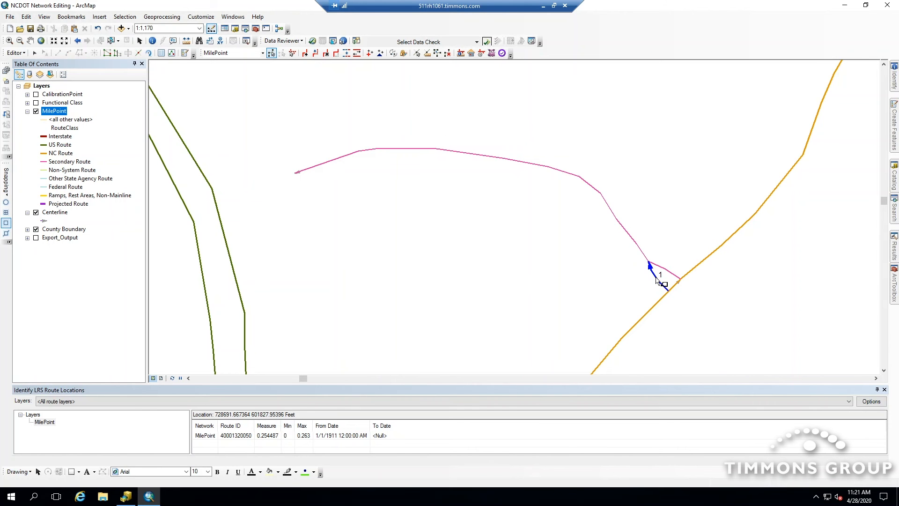
{"action": "left_click", "coordinate": [337, 54]}
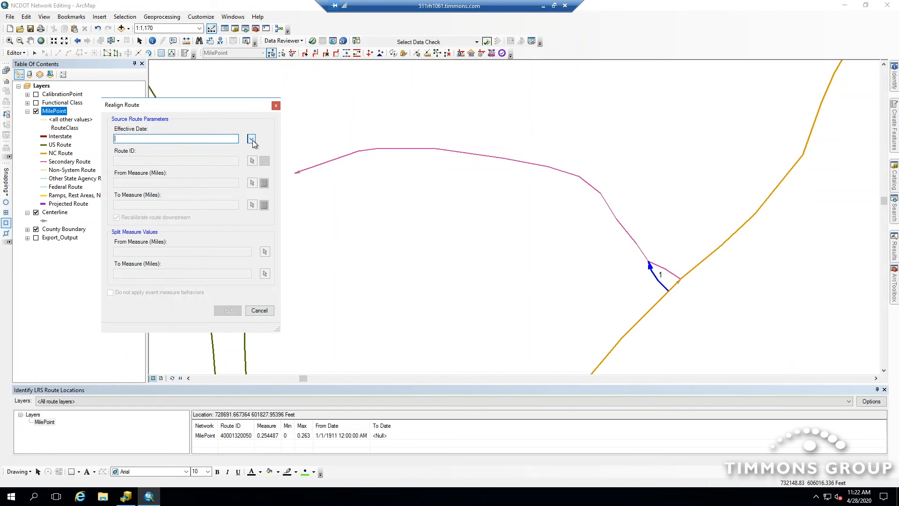
{"action": "left_click", "coordinate": [252, 139]}
{"action": "left_click", "coordinate": [314, 178]}
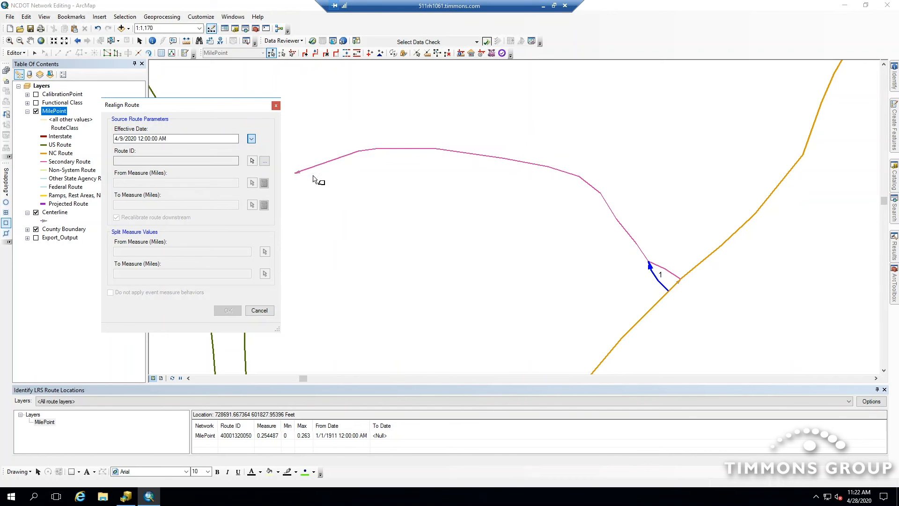
- Pick the secondary route as the source route and set its From Measure to 0
{"action": "left_click", "coordinate": [252, 161]}
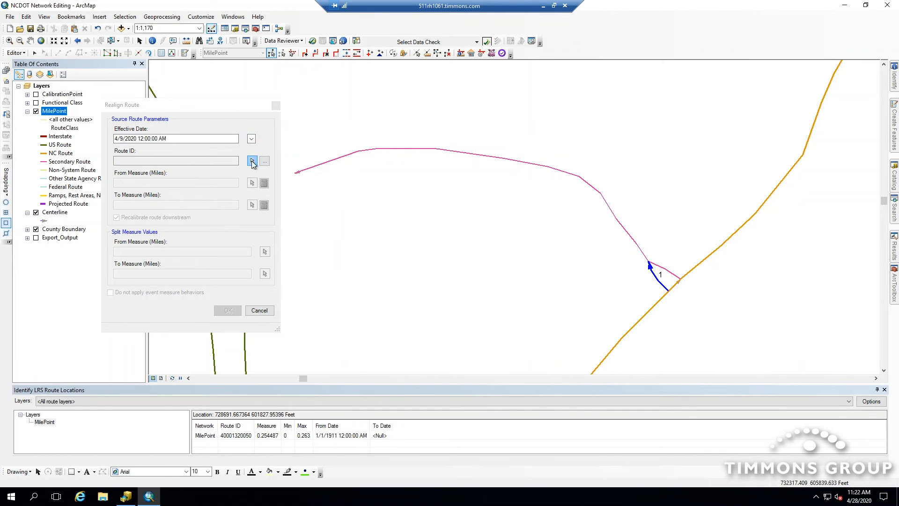
{"action": "left_click", "coordinate": [478, 155]}
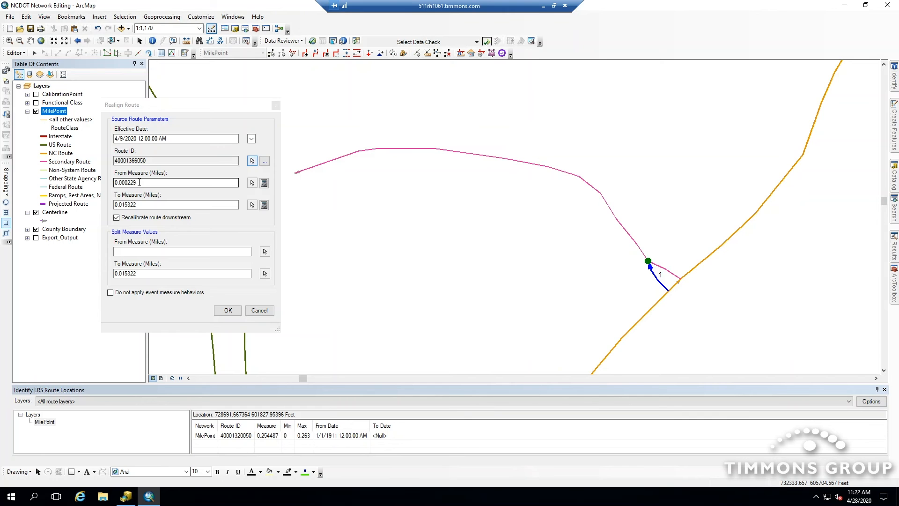
{"action": "left_click_drag", "start_coordinate": [139, 182], "coordinate": [114, 182]}
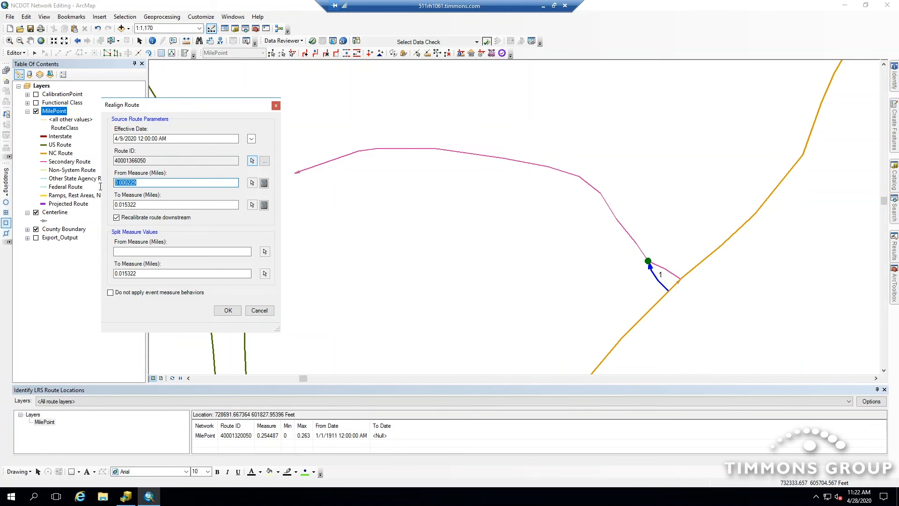
{"action": "type", "text": "0"}
- Measure the length of the new centerline along its vertices
{"action": "left_click", "coordinate": [136, 205]}
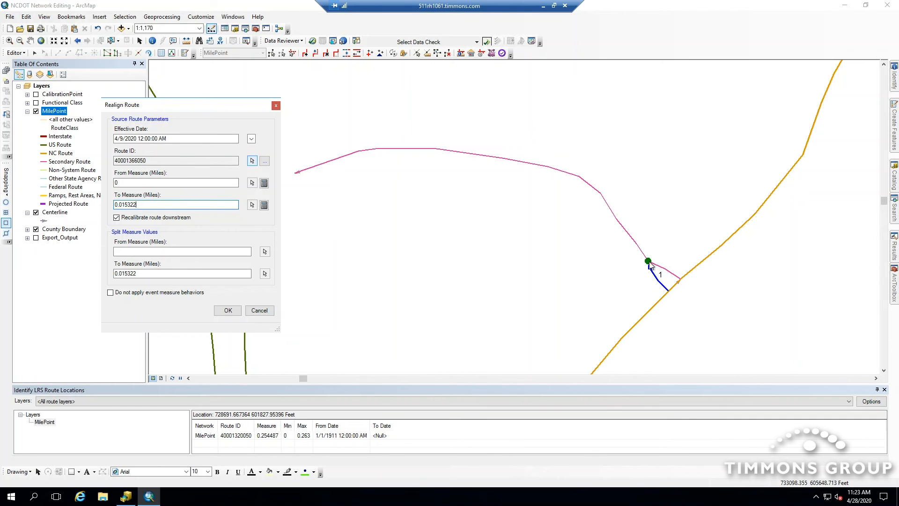
{"action": "left_click", "coordinate": [186, 41]}
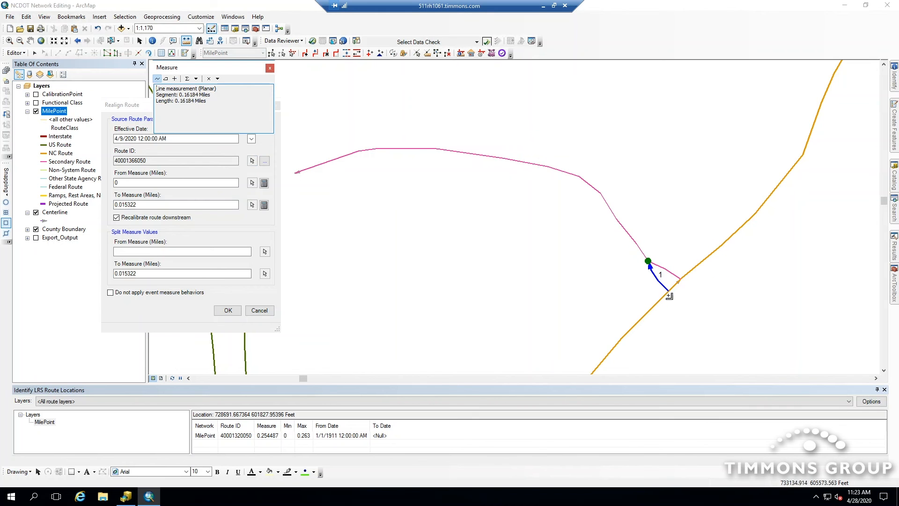
{"action": "left_click", "coordinate": [669, 291]}
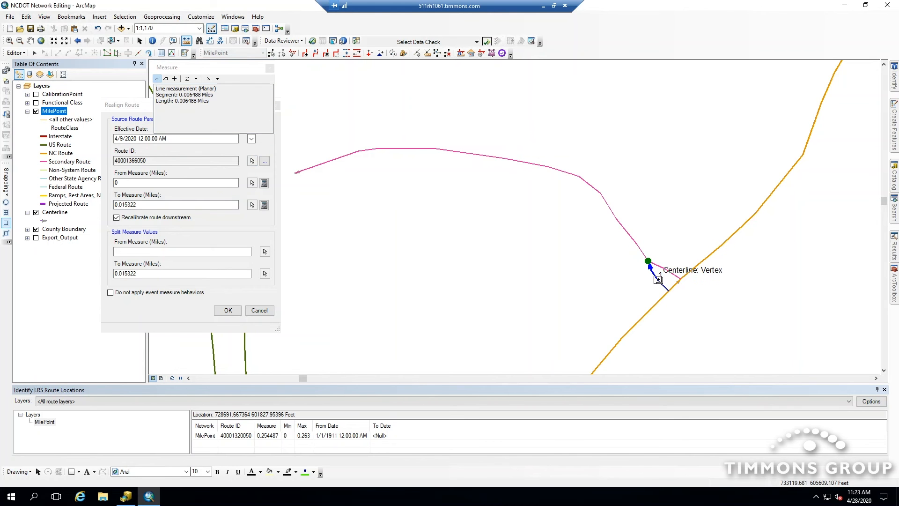
{"action": "left_click", "coordinate": [658, 279]}
{"action": "left_click", "coordinate": [651, 270]}
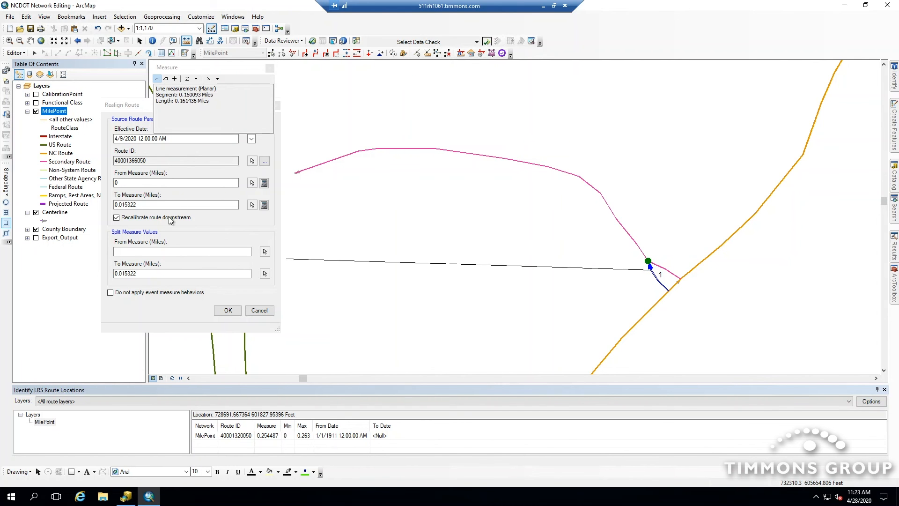
{"action": "left_click", "coordinate": [269, 68]}
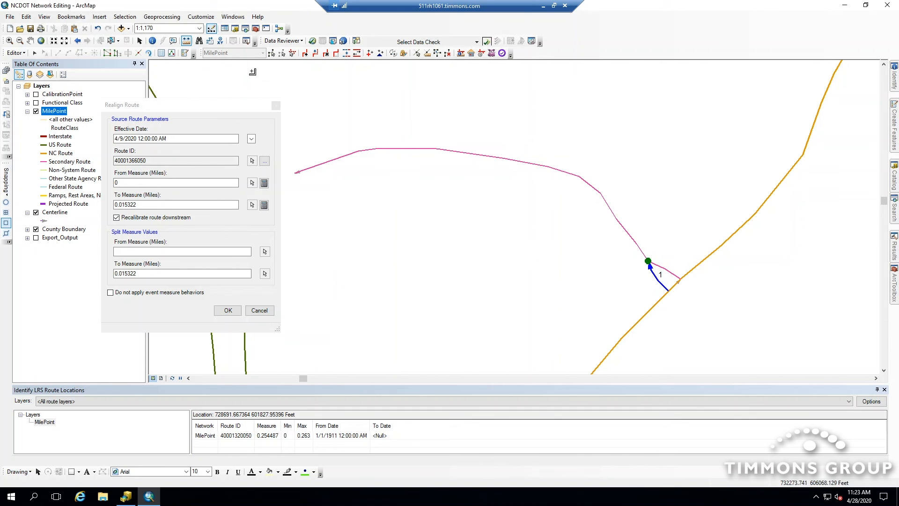
- Calculate the To Measure from the centerline length and set the split From Measure to 0
{"action": "left_click", "coordinate": [264, 205]}
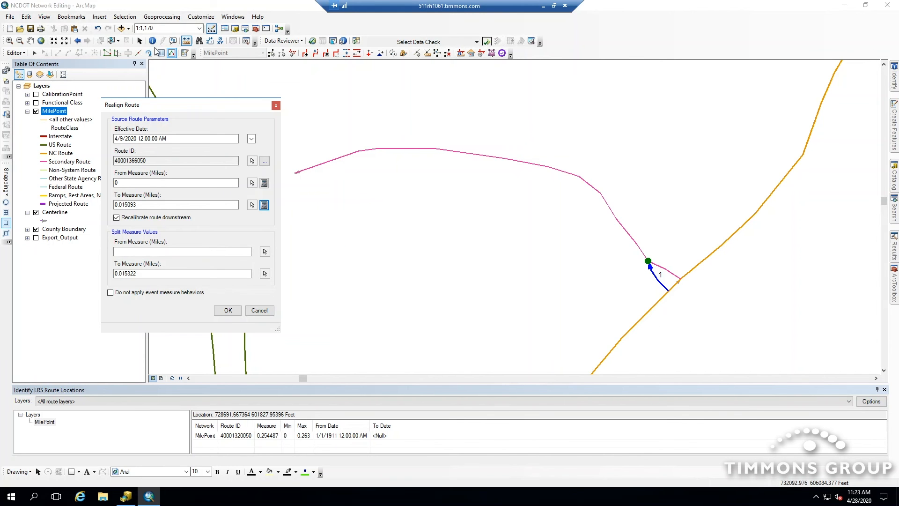
{"action": "left_click", "coordinate": [140, 42]}
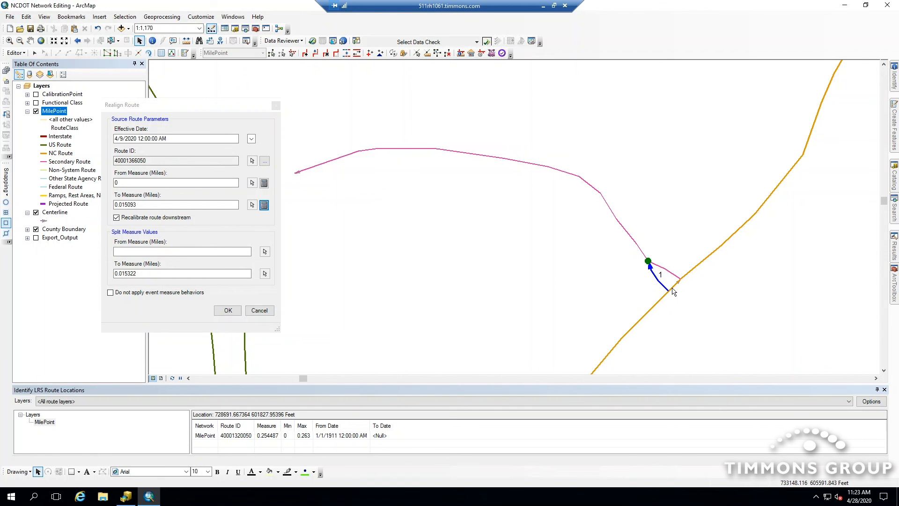
{"action": "left_click", "coordinate": [208, 252]}
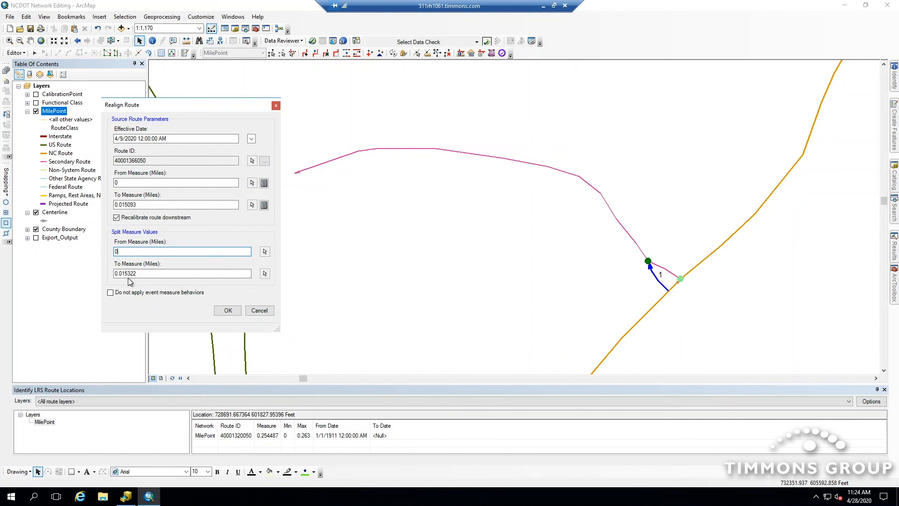
- Measure the distance from the route junction to the secondary route's vertex
{"action": "left_click", "coordinate": [187, 40]}
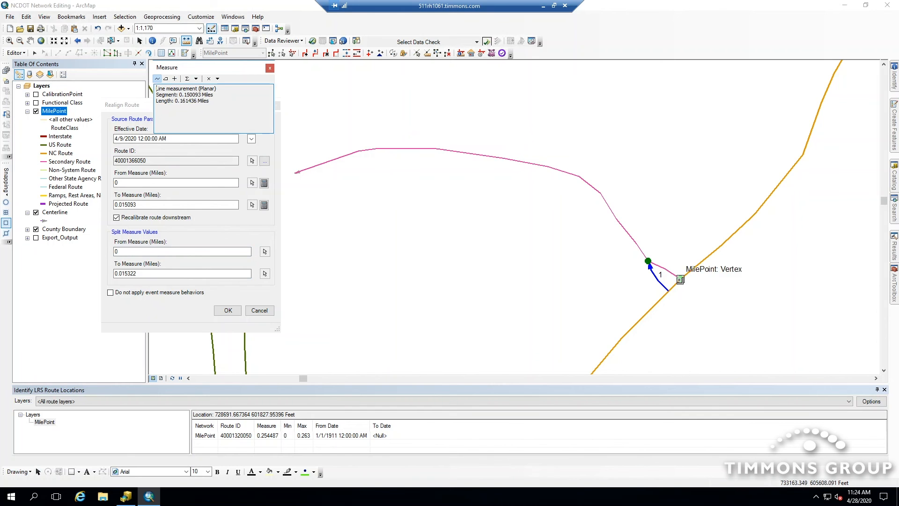
{"action": "left_click", "coordinate": [679, 278]}
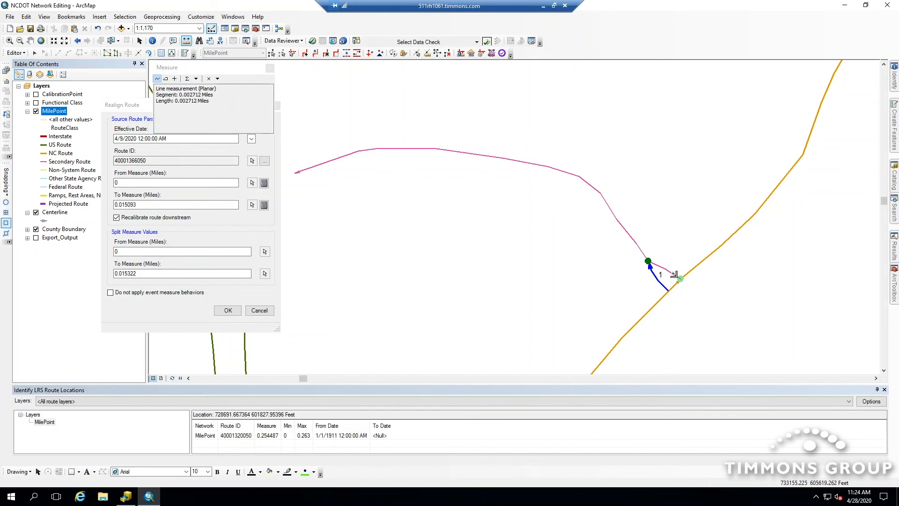
{"action": "left_click", "coordinate": [649, 260]}
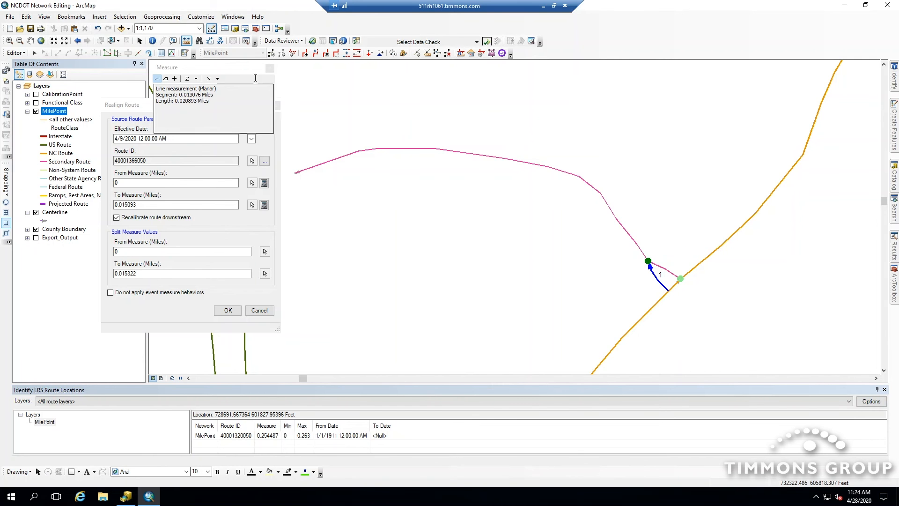
{"action": "left_click", "coordinate": [269, 69]}
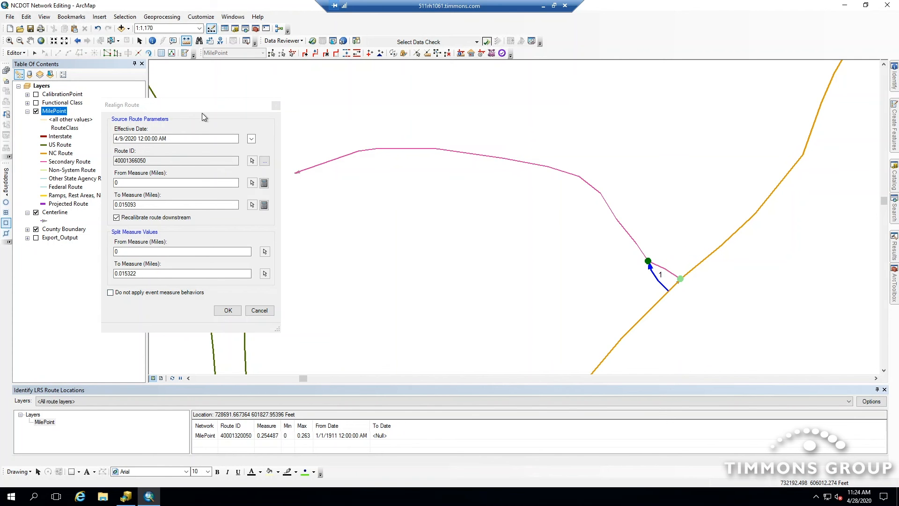
- Apply the realignment of the secondary route onto the new centerline
{"action": "left_click_drag", "start_coordinate": [207, 104], "coordinate": [236, 90]}
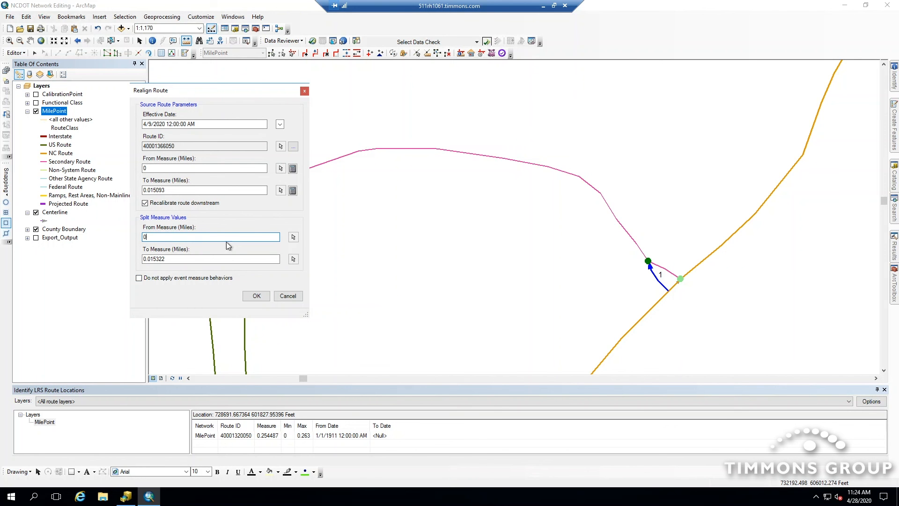
{"action": "left_click", "coordinate": [257, 296]}
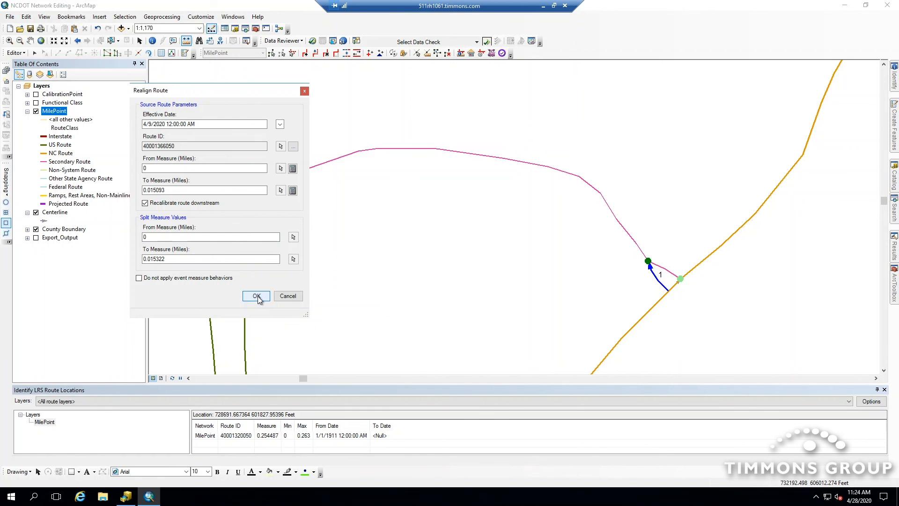
{"action": "left_click", "coordinate": [258, 297]}
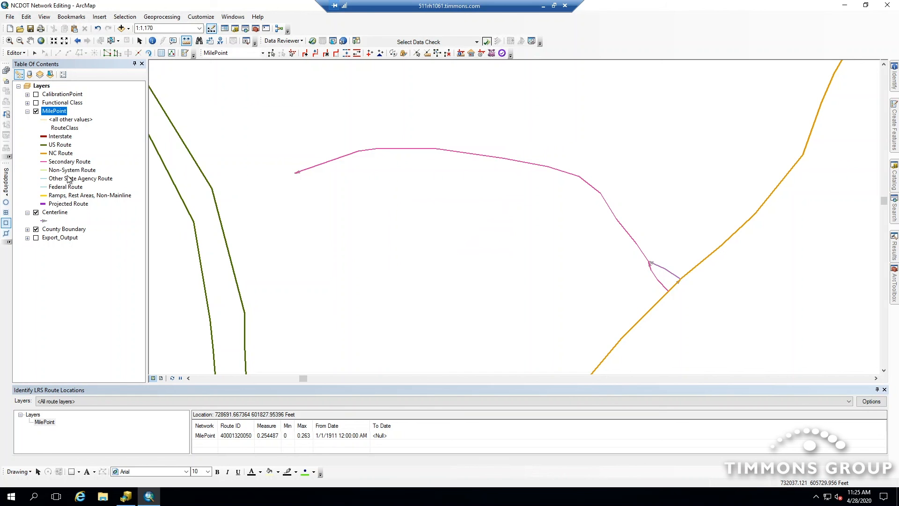
- Hide the Centerline layer and identify LRS route locations along the realigned secondary route
{"action": "left_click", "coordinate": [36, 212]}
{"action": "left_click", "coordinate": [139, 41]}
{"action": "left_click", "coordinate": [460, 54]}
{"action": "left_click", "coordinate": [658, 280]}
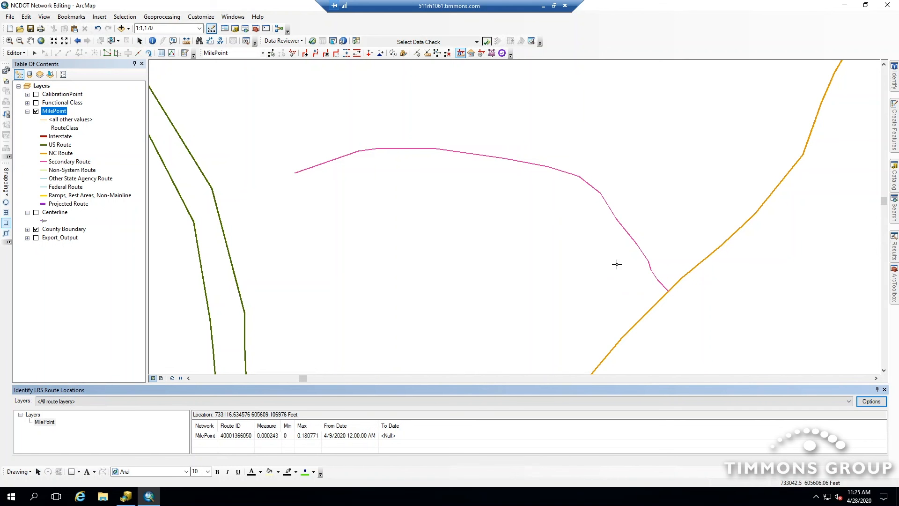
{"action": "left_click", "coordinate": [388, 151]}
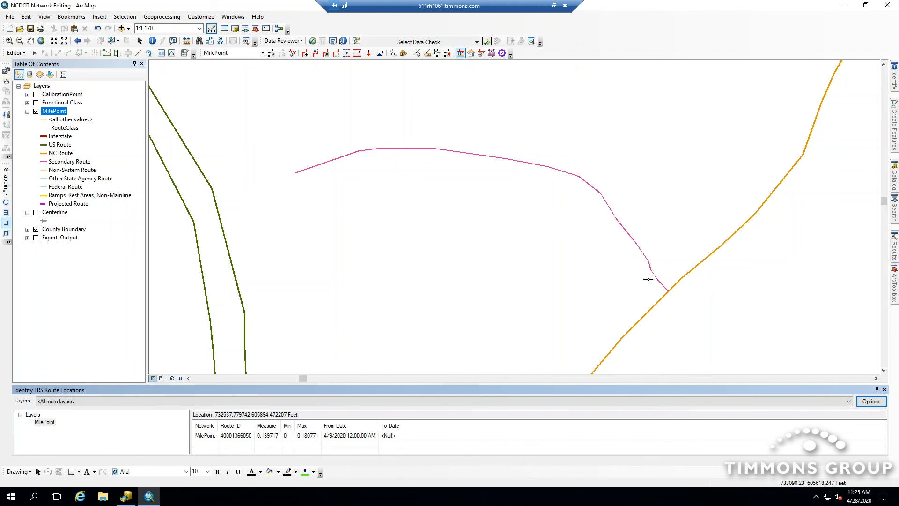
- Set the LRS date filter to 4/1/2020 to view the secondary route's earlier geometry, then restore the current system date
{"action": "left_click", "coordinate": [471, 53]}
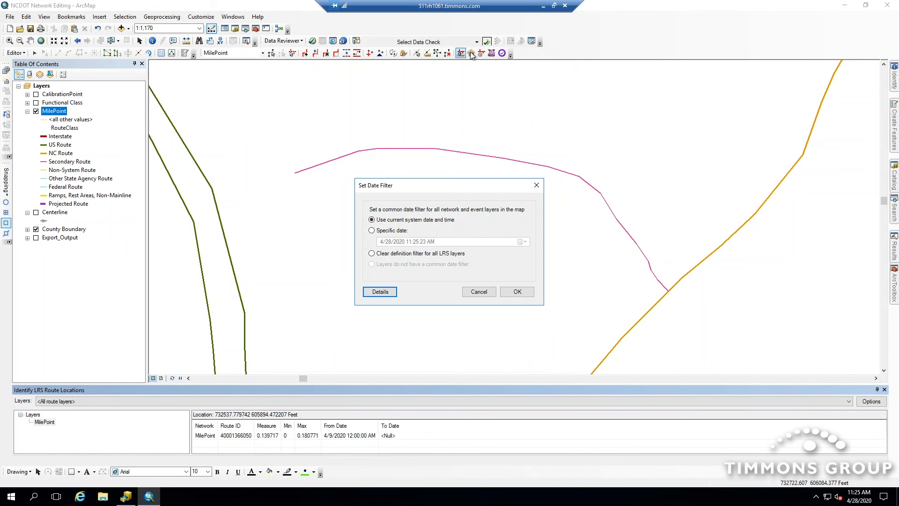
{"action": "left_click", "coordinate": [373, 230]}
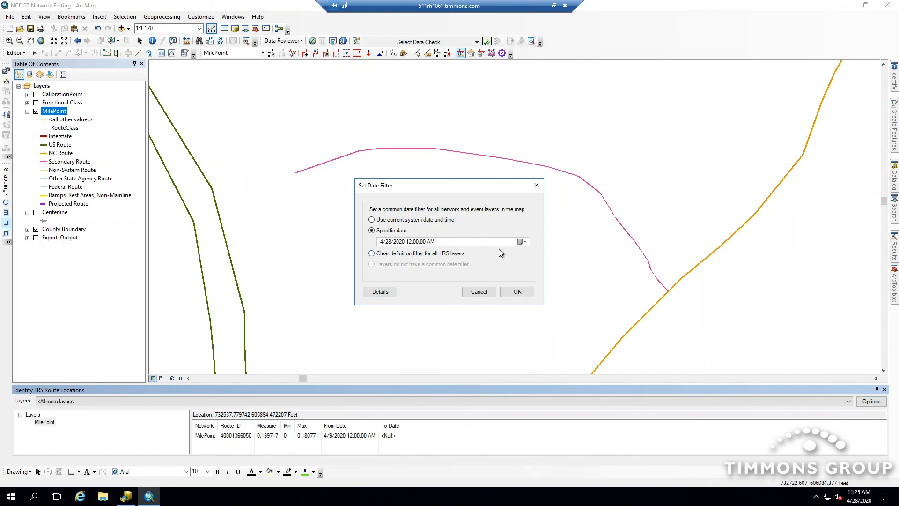
{"action": "left_click", "coordinate": [522, 242]}
{"action": "left_click", "coordinate": [429, 272]}
{"action": "left_click", "coordinate": [514, 293]}
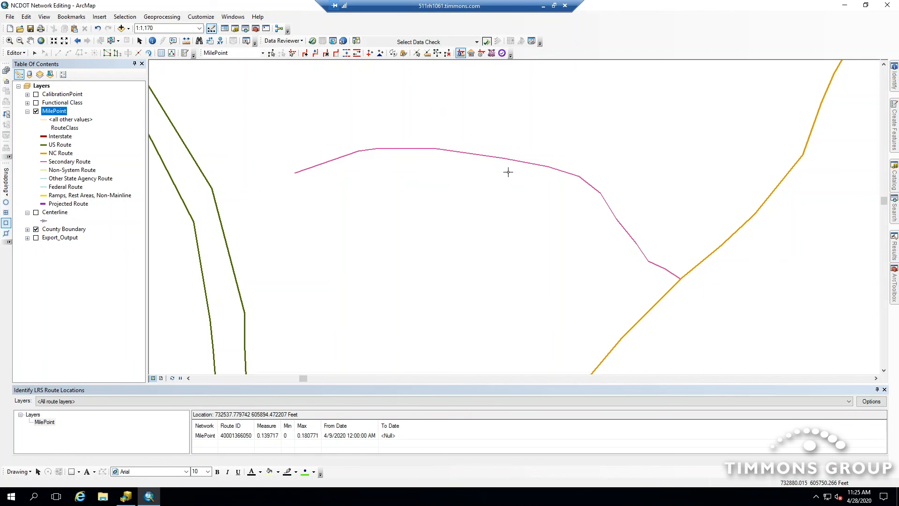
{"action": "left_click", "coordinate": [471, 53]}
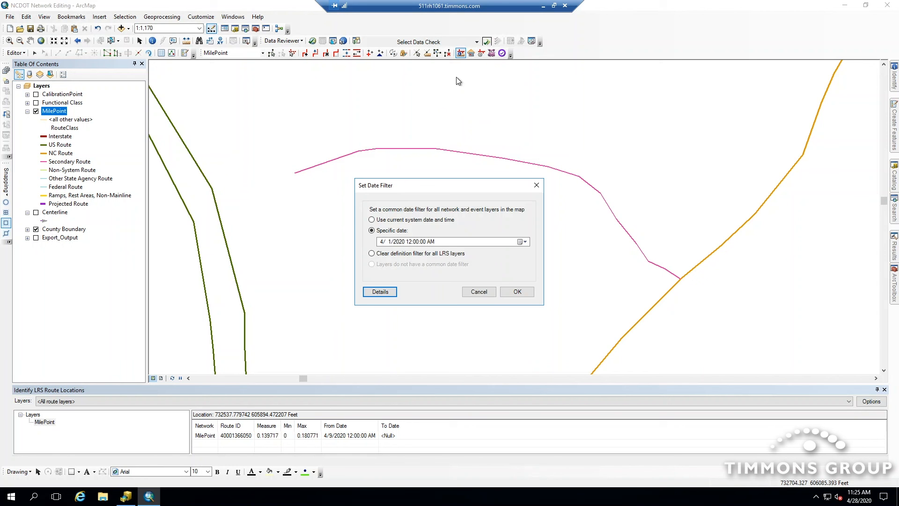
{"action": "left_click", "coordinate": [396, 219]}
{"action": "left_click", "coordinate": [517, 291]}
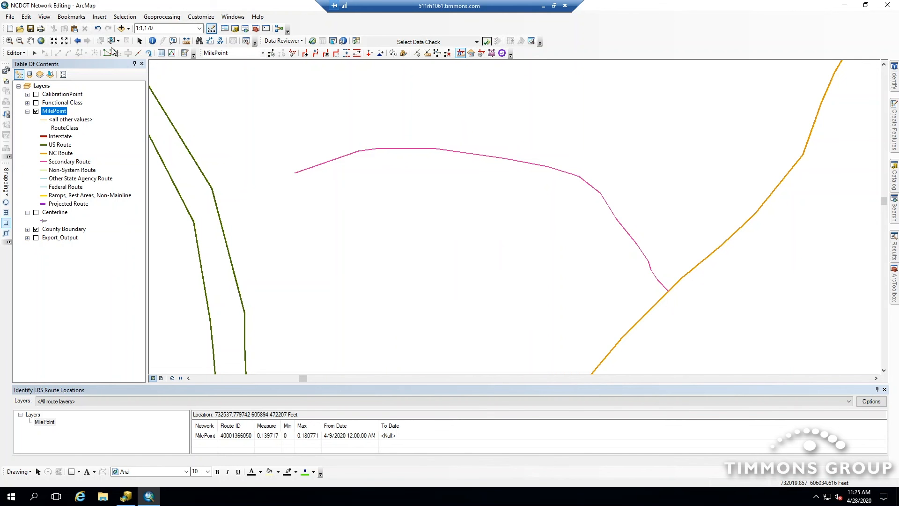
- Go to the Realign End bookmark and identify LRS route locations along the route there
{"action": "left_click", "coordinate": [71, 17]}
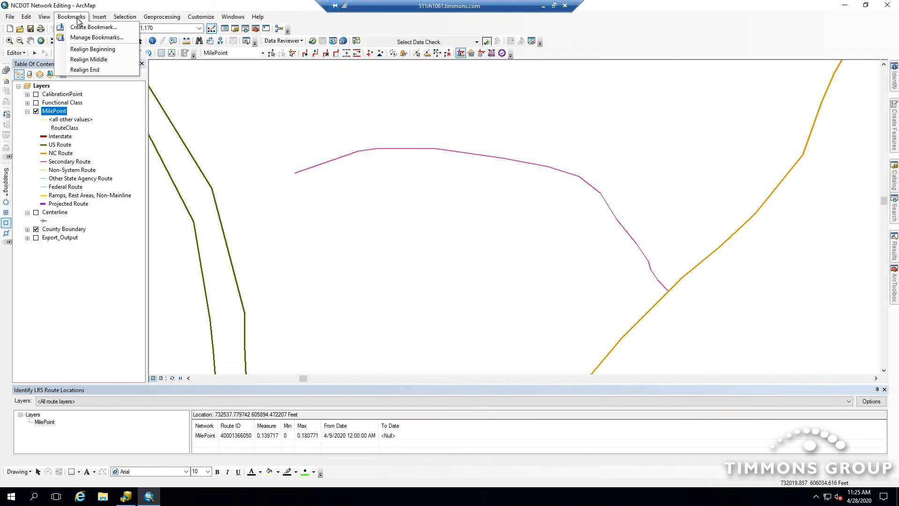
{"action": "left_click", "coordinate": [84, 70]}
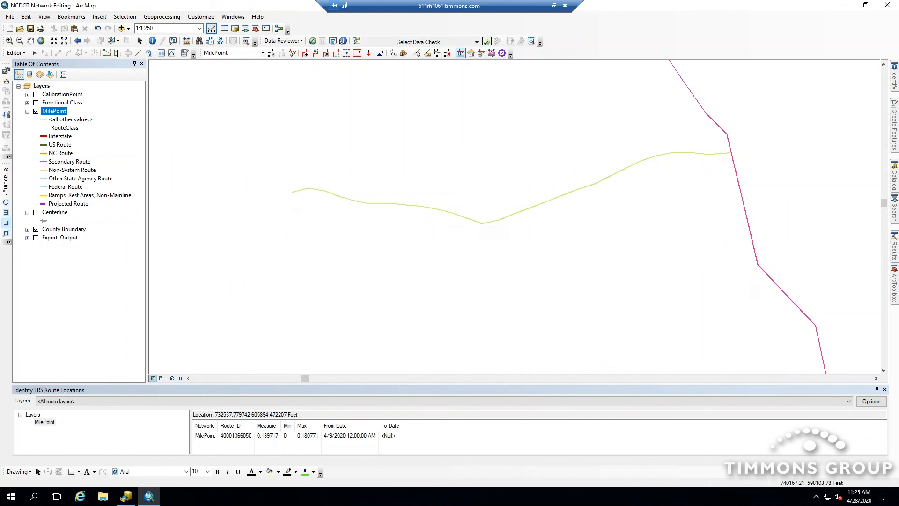
{"action": "left_click", "coordinate": [718, 154]}
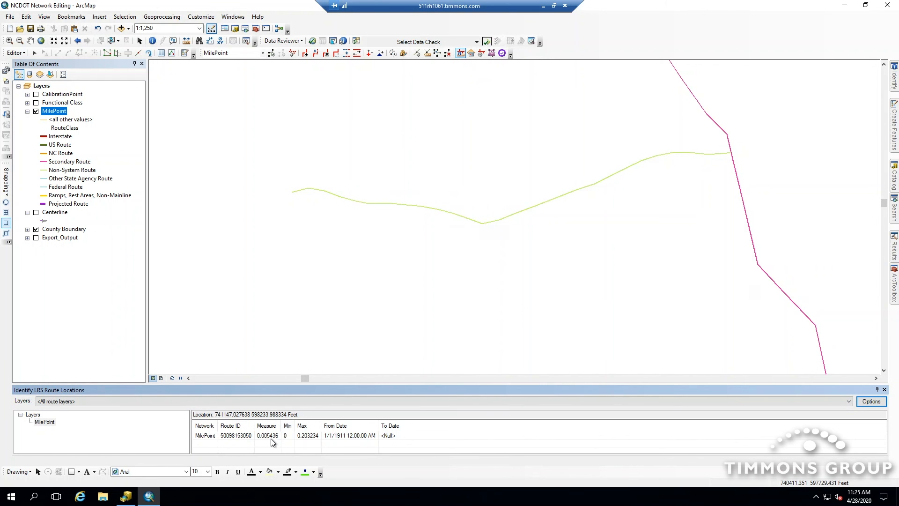
{"action": "left_click", "coordinate": [355, 200]}
- Show the Centerline layer and sketch a new centerline from a point on the route westward, using the Centerline template
{"action": "left_click", "coordinate": [895, 133]}
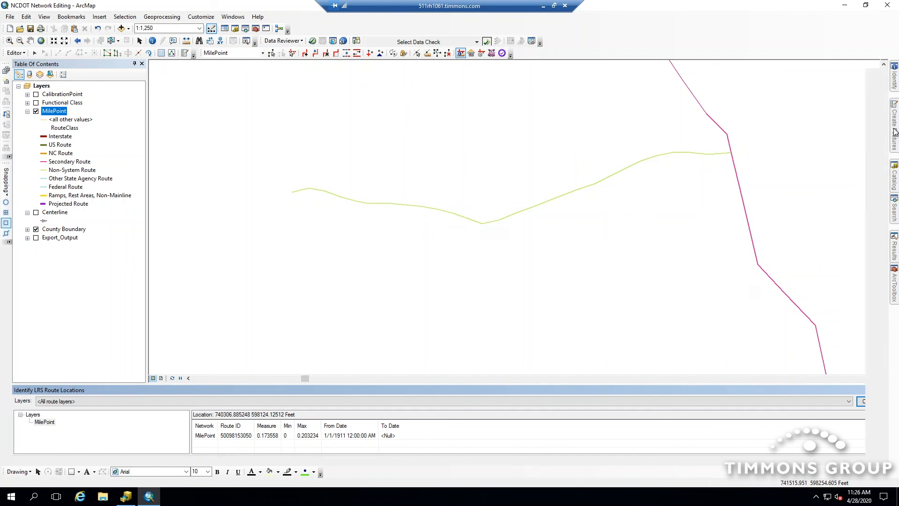
{"action": "left_click", "coordinate": [36, 212]}
{"action": "left_click", "coordinate": [827, 104]}
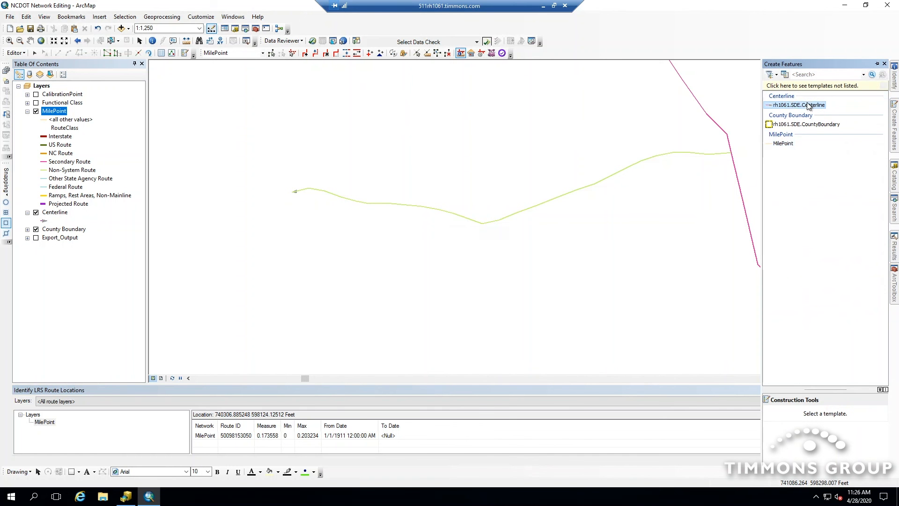
{"action": "left_click", "coordinate": [6, 234]}
{"action": "left_click", "coordinate": [7, 223]}
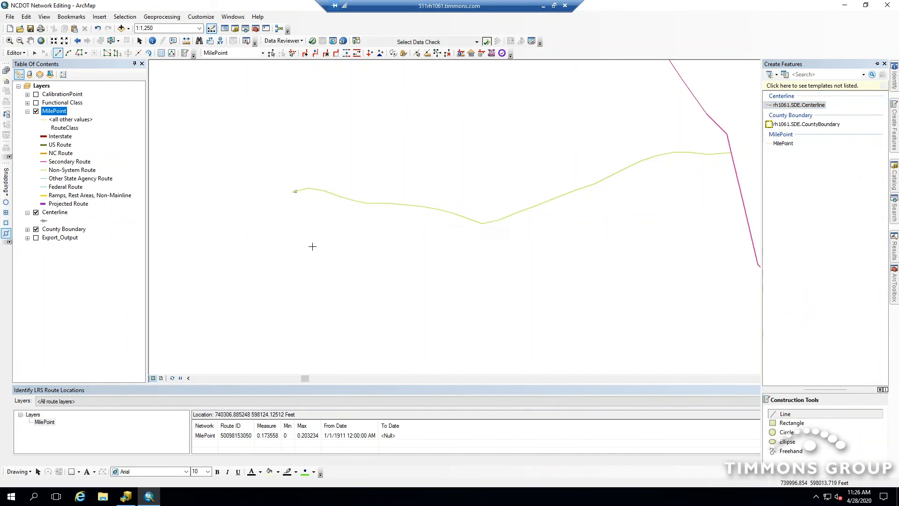
{"action": "left_click", "coordinate": [359, 202]}
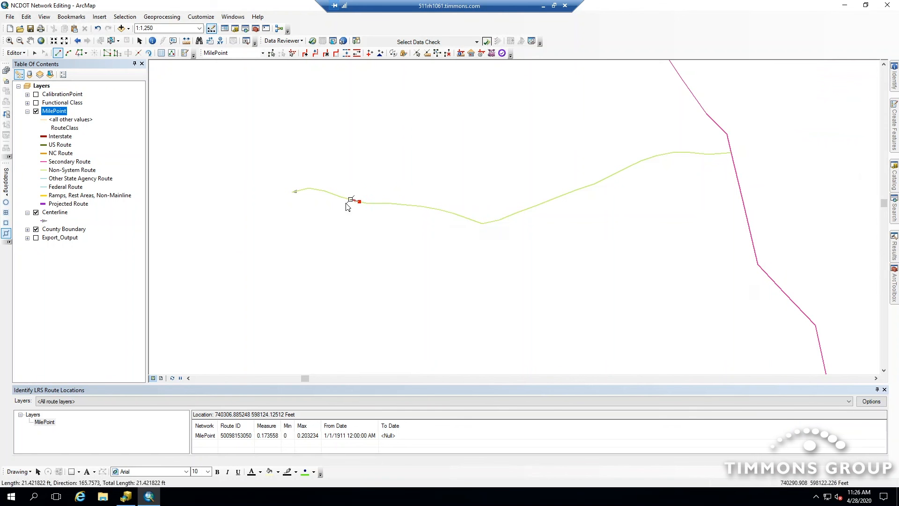
{"action": "left_click", "coordinate": [334, 208]}
{"action": "left_click", "coordinate": [319, 205]}
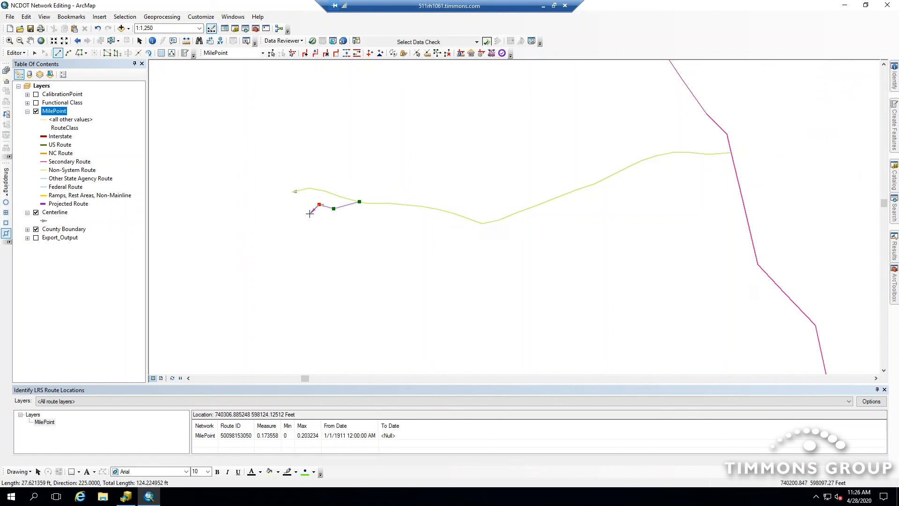
{"action": "left_click", "coordinate": [310, 214]}
{"action": "left_click", "coordinate": [289, 213]}
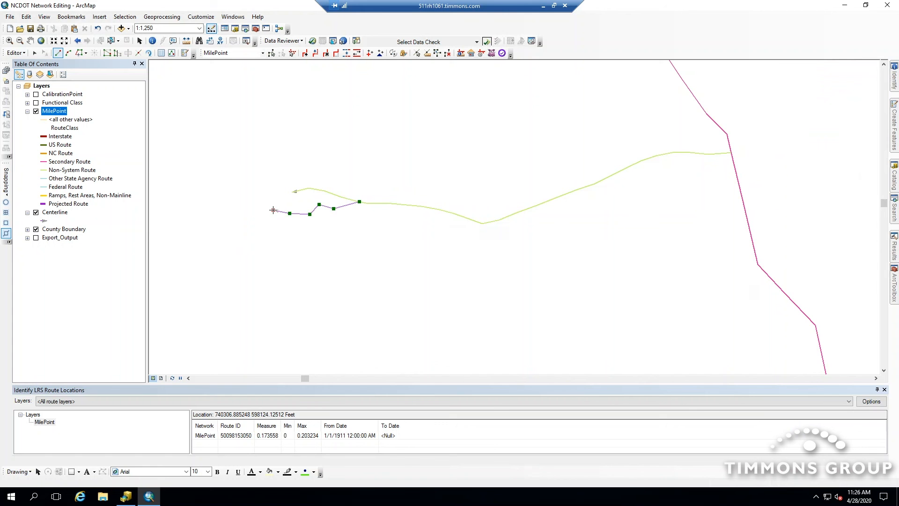
{"action": "left_click", "coordinate": [273, 210]}
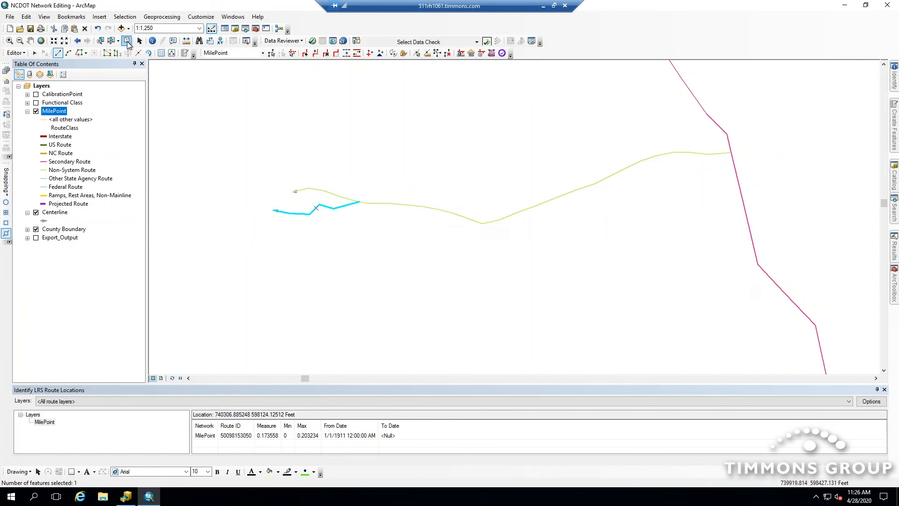
- Select the new centerline, start Realign Route with effective date 4/9/2020, and pick the route to realign
{"action": "left_click", "coordinate": [127, 41]}
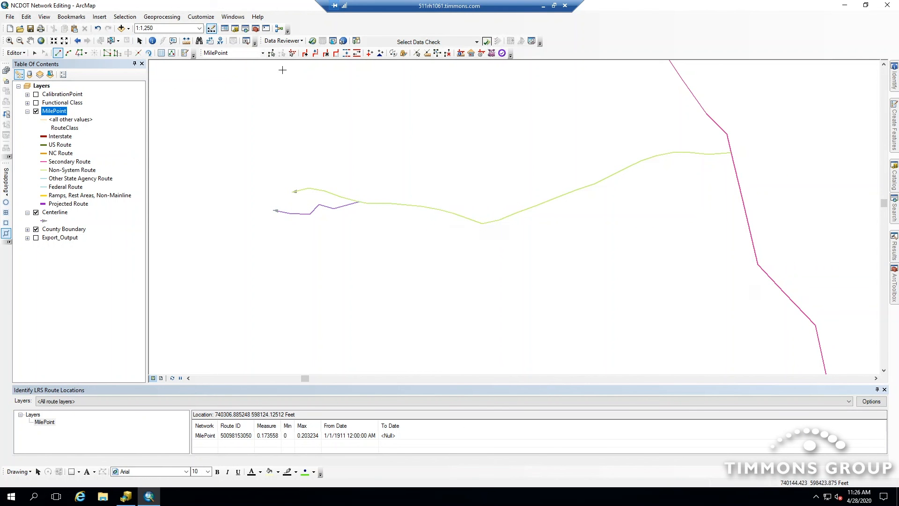
{"action": "left_click", "coordinate": [271, 53]}
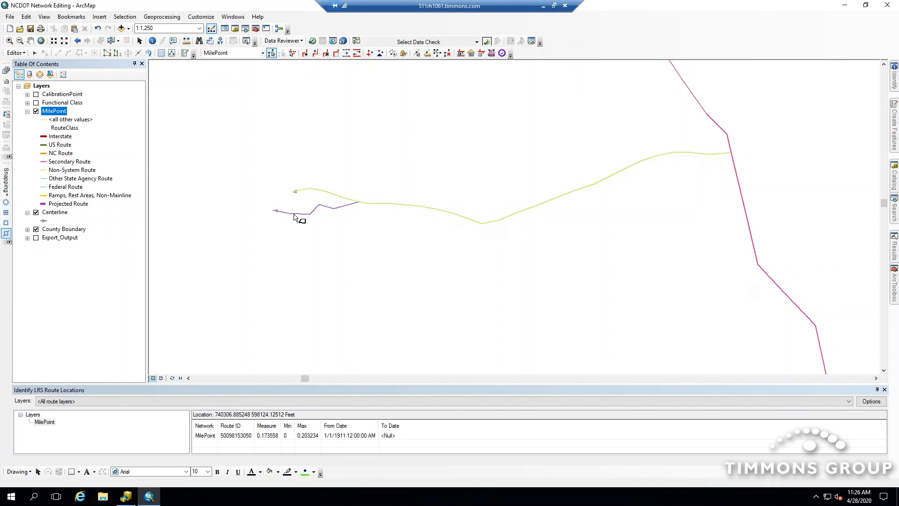
{"action": "left_click", "coordinate": [294, 214]}
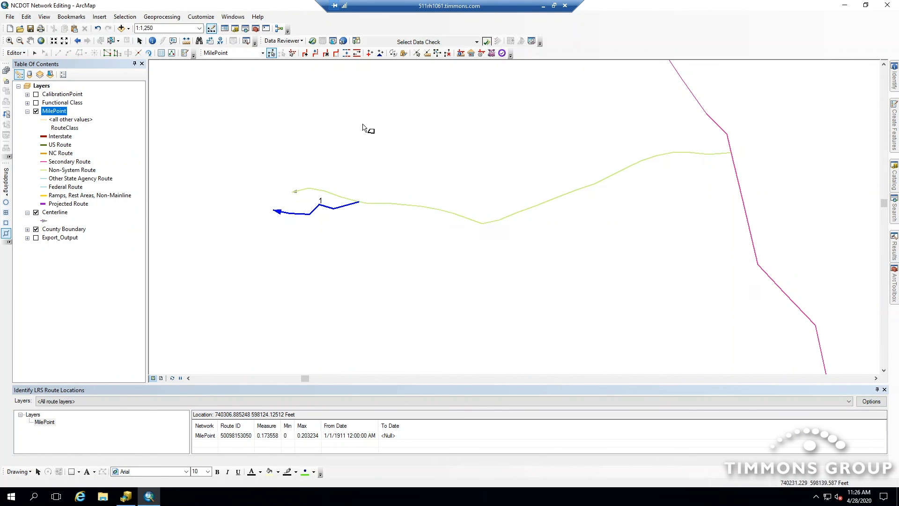
{"action": "left_click", "coordinate": [337, 54]}
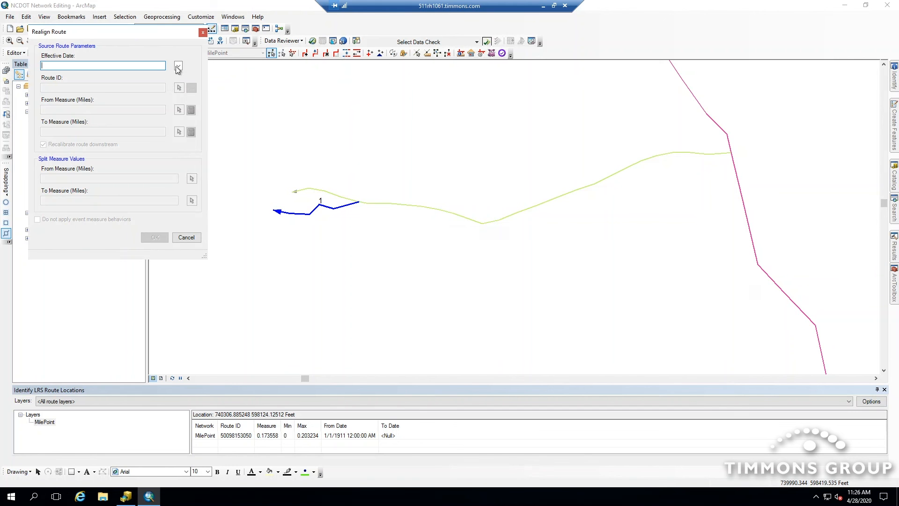
{"action": "left_click", "coordinate": [179, 67]}
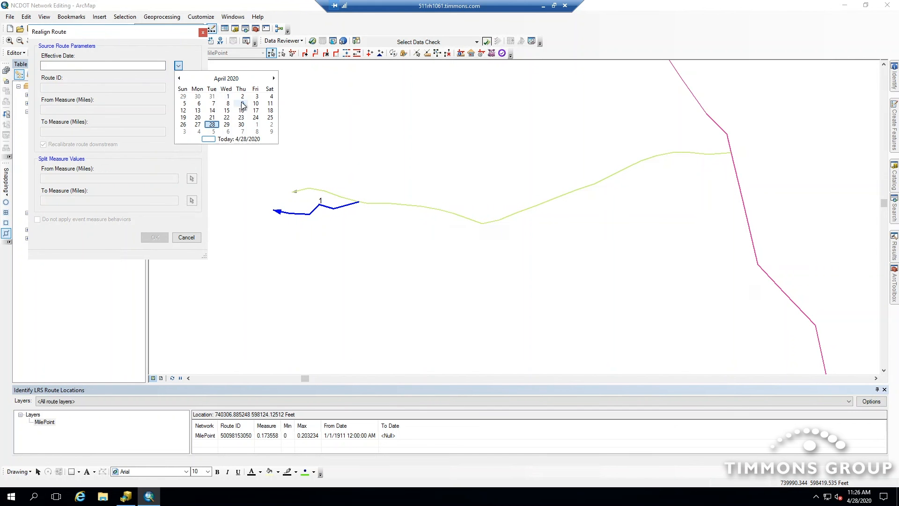
{"action": "left_click", "coordinate": [241, 106]}
{"action": "left_click", "coordinate": [179, 88]}
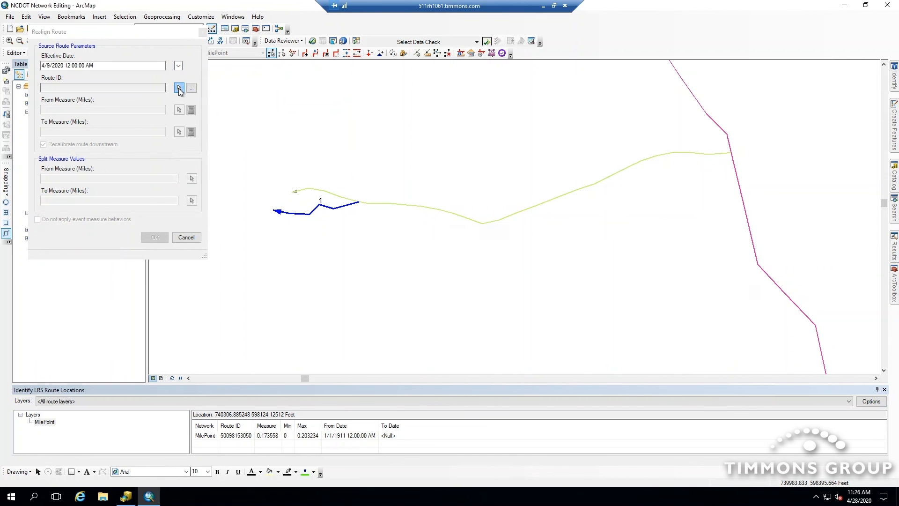
{"action": "left_click", "coordinate": [454, 214]}
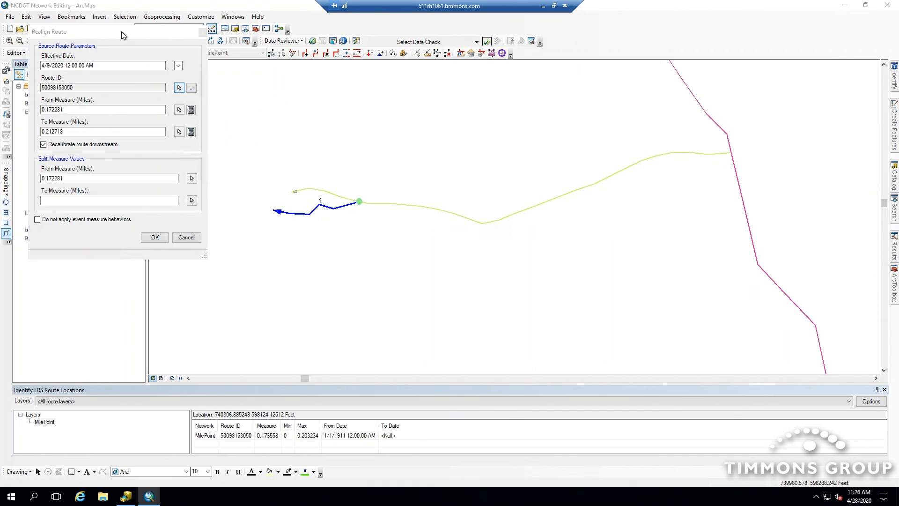
- Set the split From and To Measures for the new centerline segment and apply the realignment
{"action": "left_click_drag", "start_coordinate": [121, 32], "coordinate": [150, 100]}
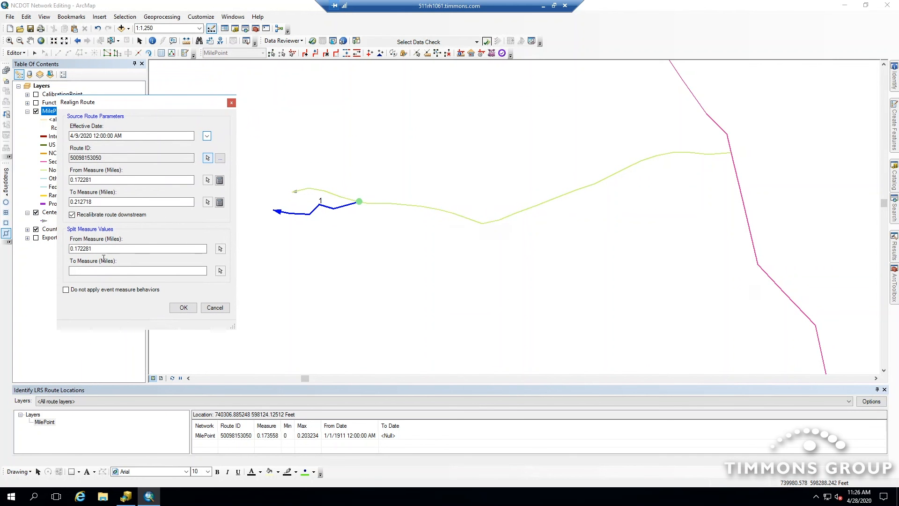
{"action": "left_click", "coordinate": [113, 271]}
{"action": "left_click", "coordinate": [90, 182]}
{"action": "left_click", "coordinate": [6, 223]}
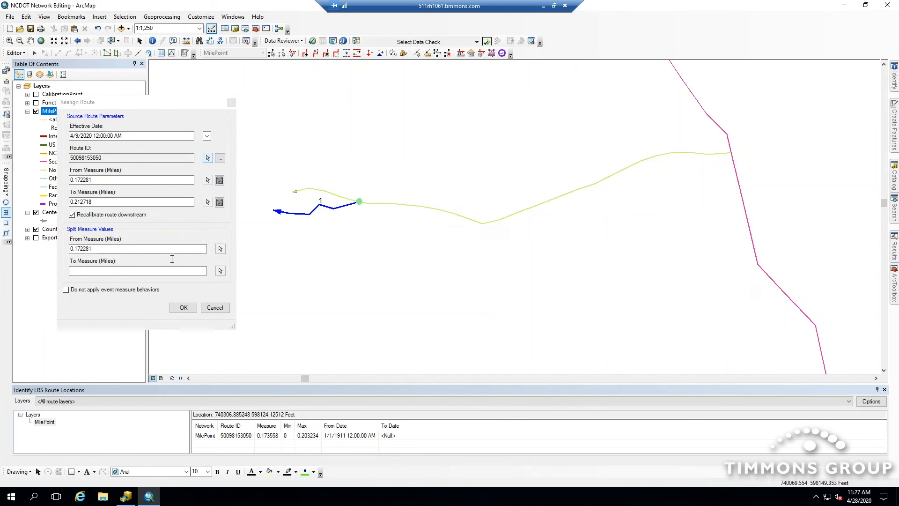
{"action": "left_click", "coordinate": [220, 270]}
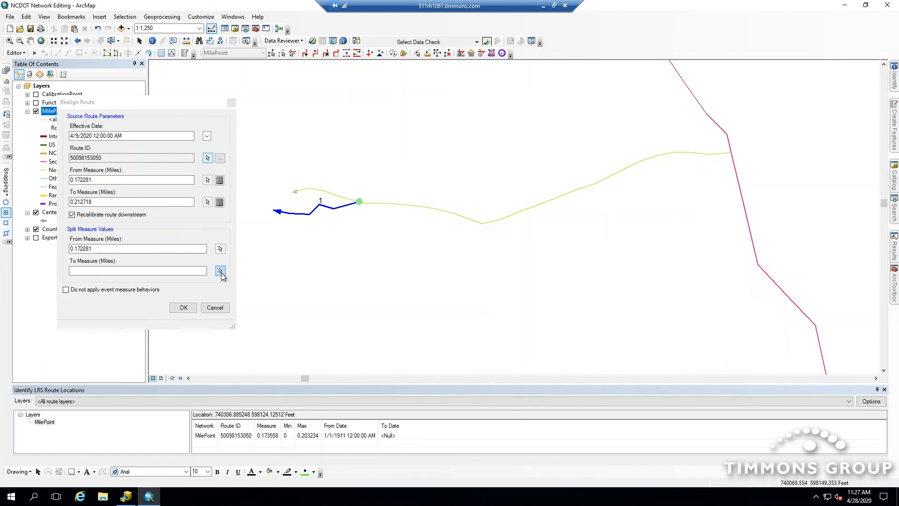
{"action": "left_click", "coordinate": [293, 197]}
{"action": "left_click", "coordinate": [73, 249]}
{"action": "left_click", "coordinate": [184, 310]}
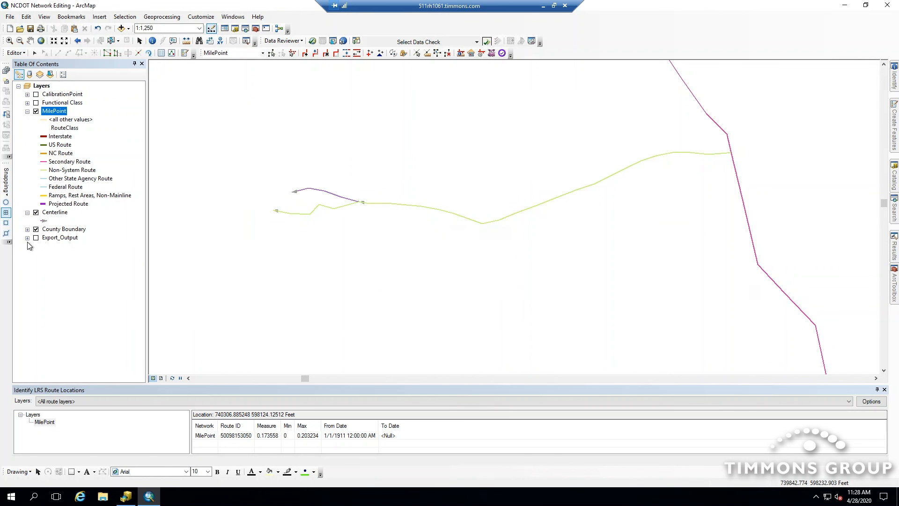
- Hide the Centerline layer and identify LRS route locations at both ends of the realigned route
{"action": "left_click", "coordinate": [36, 212]}
{"action": "left_click", "coordinate": [461, 53]}
{"action": "left_click", "coordinate": [709, 154]}
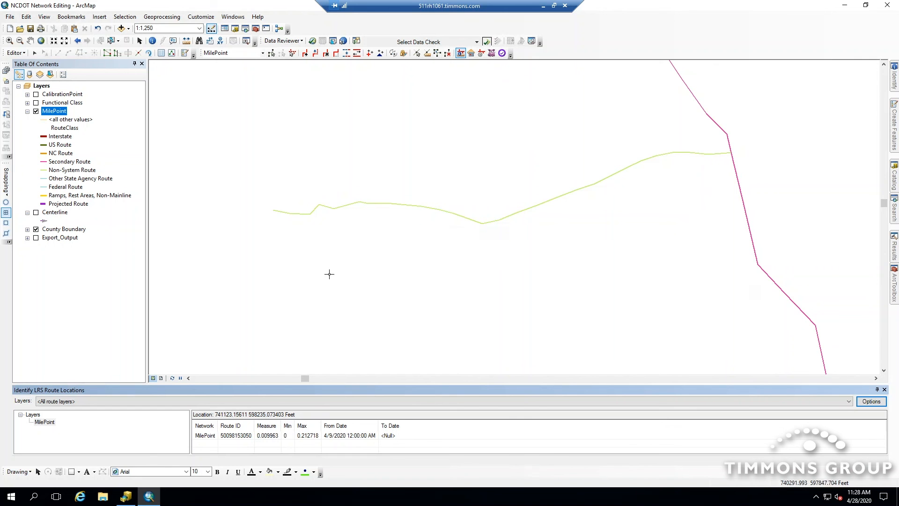
{"action": "left_click", "coordinate": [278, 211]}
- Compare the route at a 4/1/2020 date filter, then switch the filter back to the current system date
{"action": "left_click", "coordinate": [471, 53]}
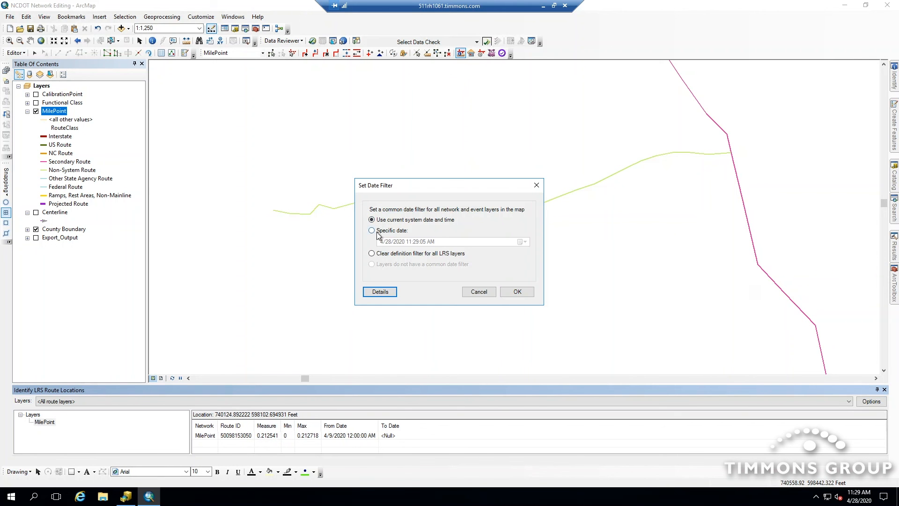
{"action": "left_click", "coordinate": [379, 232]}
{"action": "left_click", "coordinate": [523, 242]}
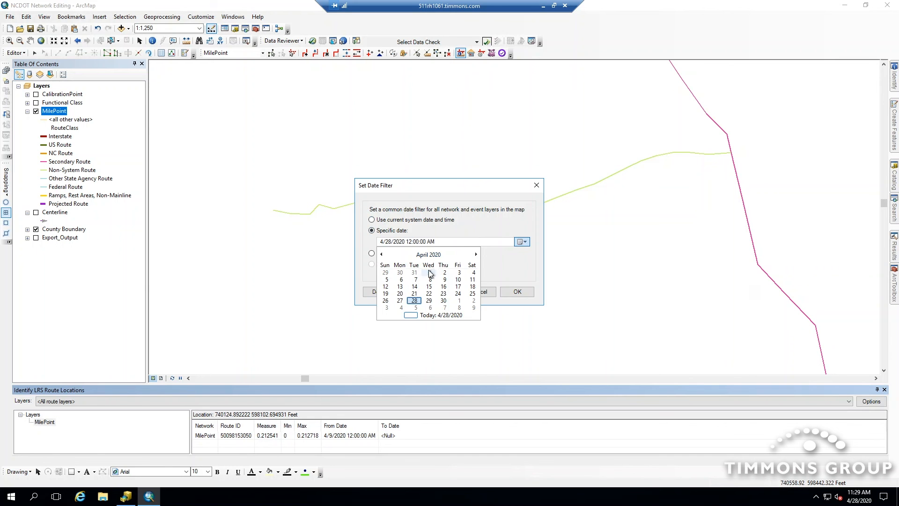
{"action": "left_click", "coordinate": [429, 274]}
{"action": "left_click", "coordinate": [511, 289]}
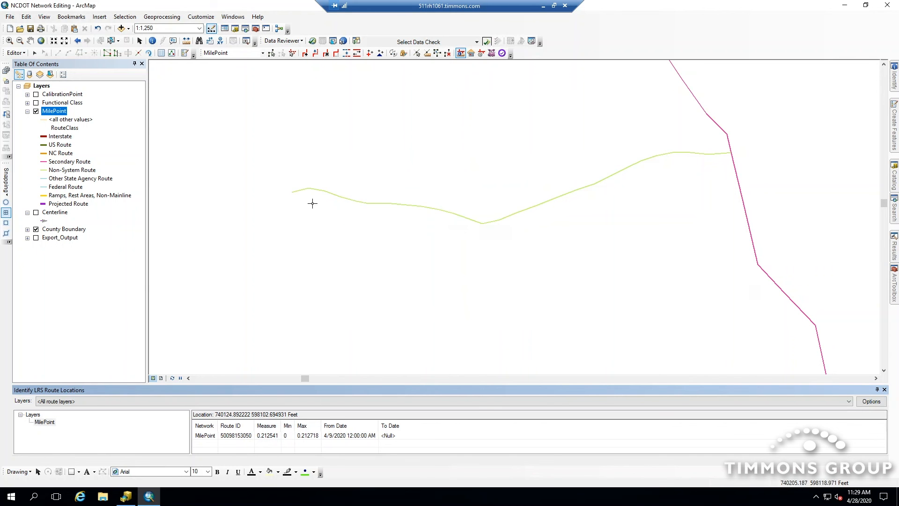
{"action": "left_click", "coordinate": [471, 53]}
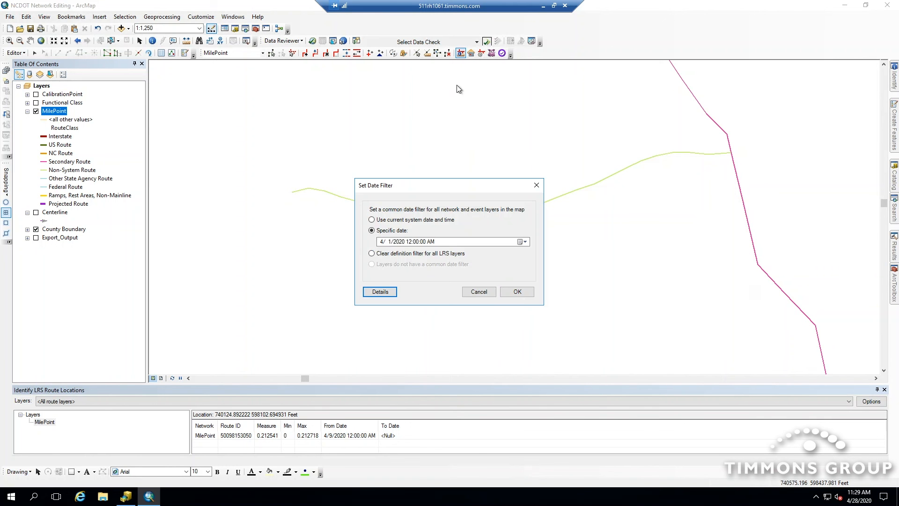
{"action": "left_click", "coordinate": [391, 219]}
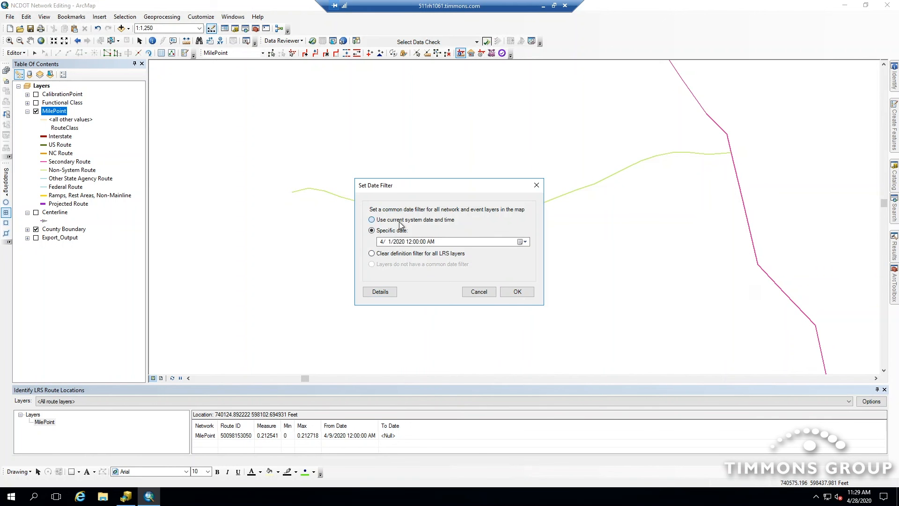
{"action": "left_click", "coordinate": [518, 292]}
{"action": "left_click", "coordinate": [139, 41]}
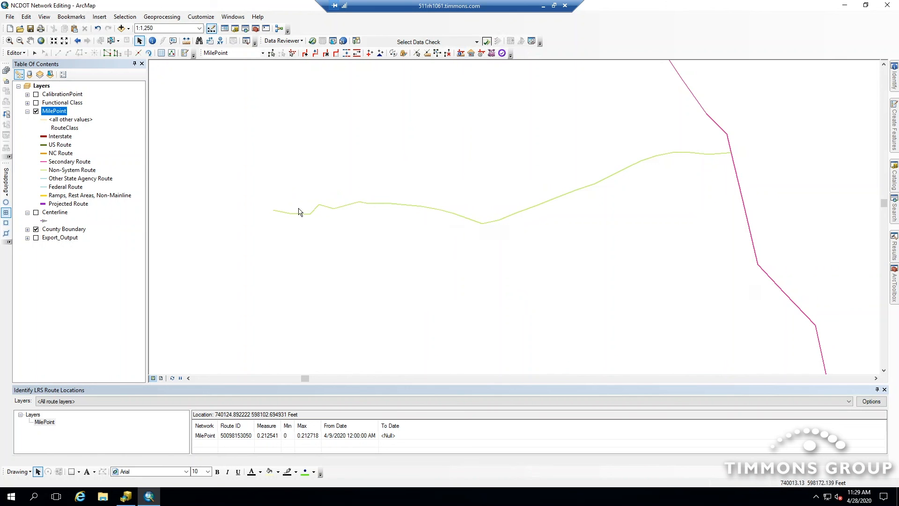